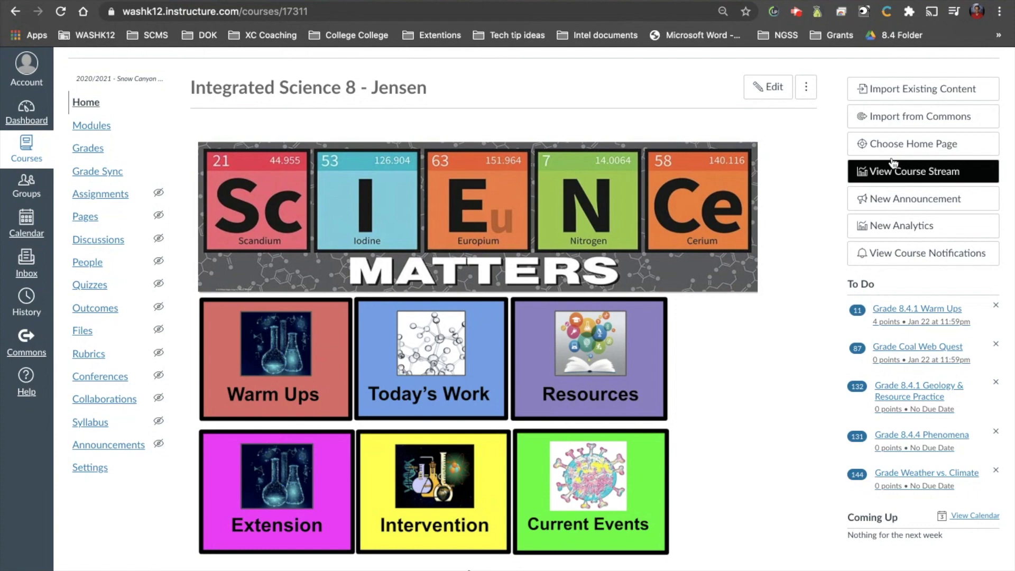
- Preview the course modules in Student View, then leave it and return to the course home
{"action": "scroll", "coordinate": [618, 322], "scroll_direction": "down", "scroll_amount": 3}
{"action": "scroll", "coordinate": [543, 308], "scroll_direction": "down", "scroll_amount": 3}
{"action": "scroll", "coordinate": [543, 308], "scroll_direction": "up", "scroll_amount": 5}
{"action": "scroll", "coordinate": [543, 308], "scroll_direction": "down", "scroll_amount": 1}
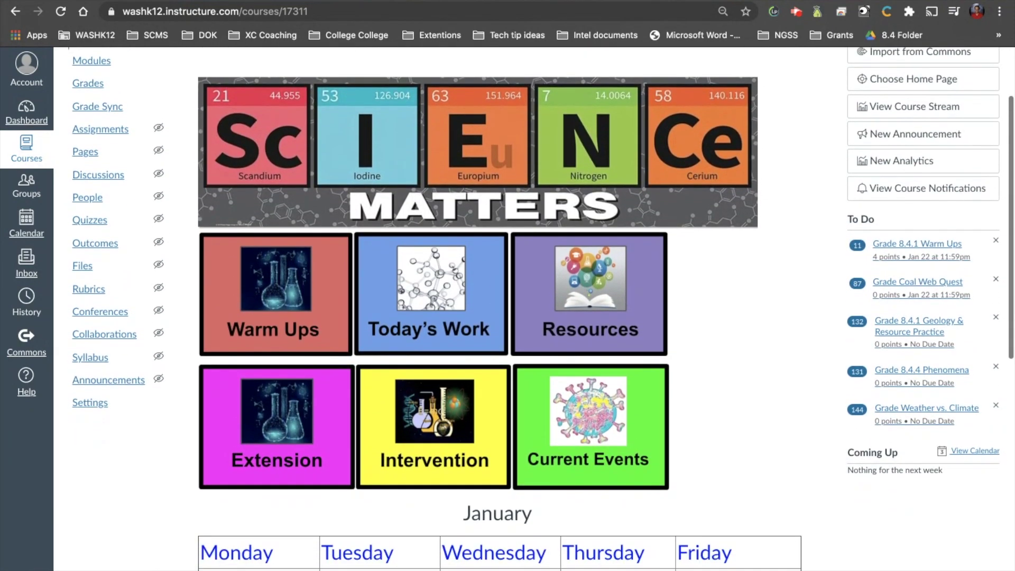
{"action": "scroll", "coordinate": [296, 243], "scroll_direction": "down", "scroll_amount": 5}
{"action": "scroll", "coordinate": [296, 243], "scroll_direction": "up", "scroll_amount": 7}
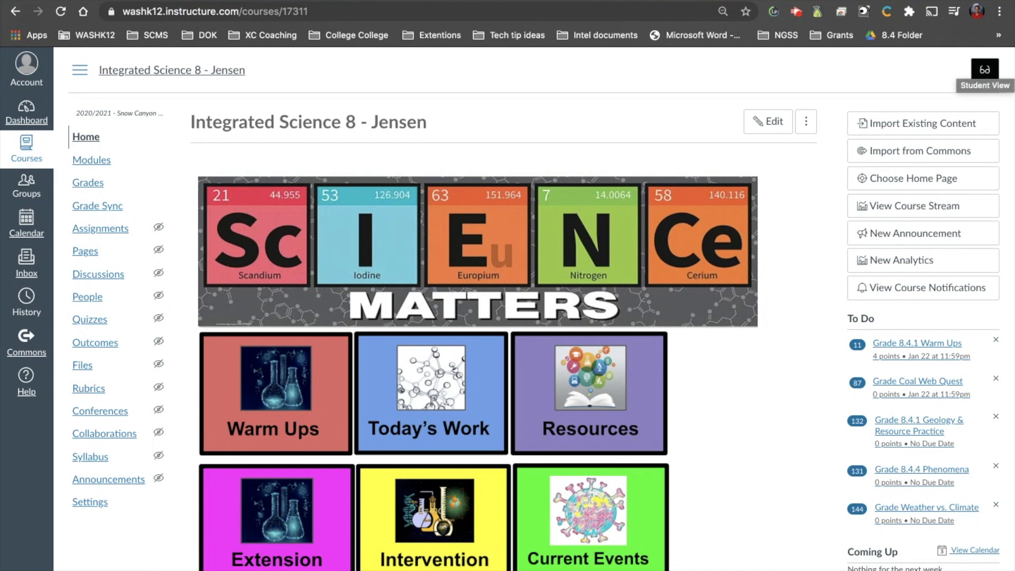
{"action": "left_click", "coordinate": [984, 70]}
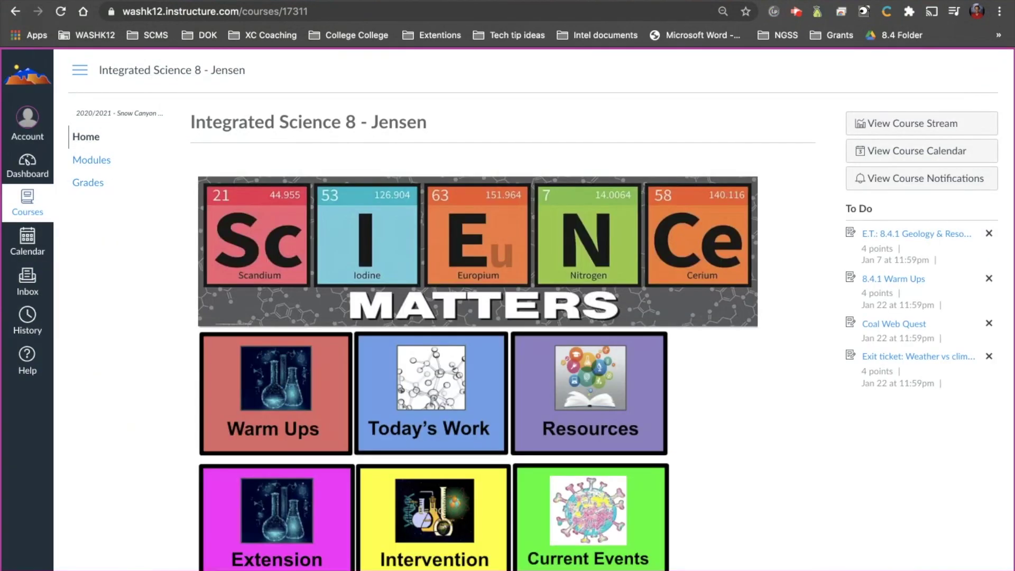
{"action": "scroll", "coordinate": [686, 344], "scroll_direction": "down", "scroll_amount": 20}
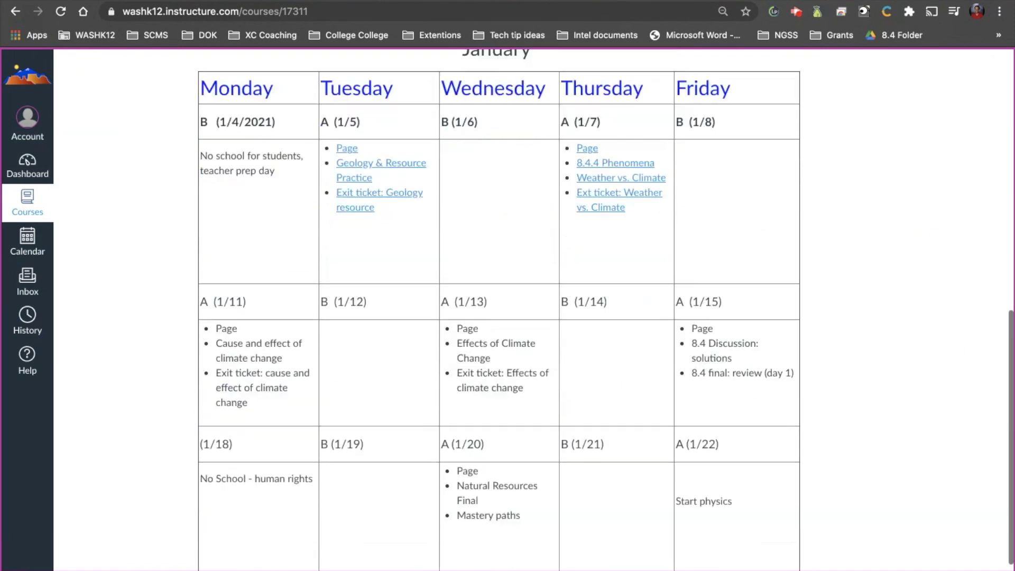
{"action": "scroll", "coordinate": [363, 214], "scroll_direction": "up", "scroll_amount": 20}
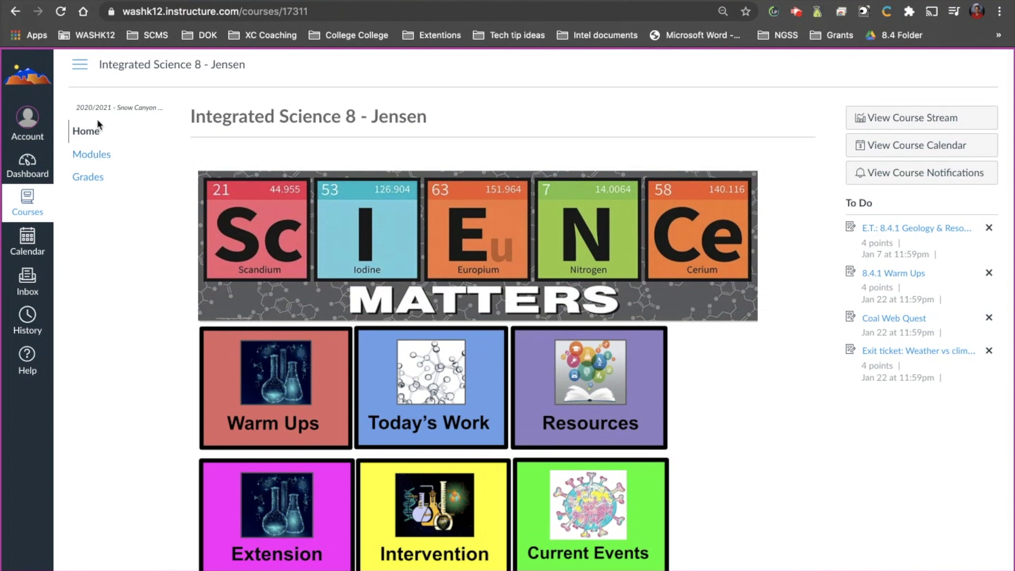
{"action": "left_click", "coordinate": [96, 156]}
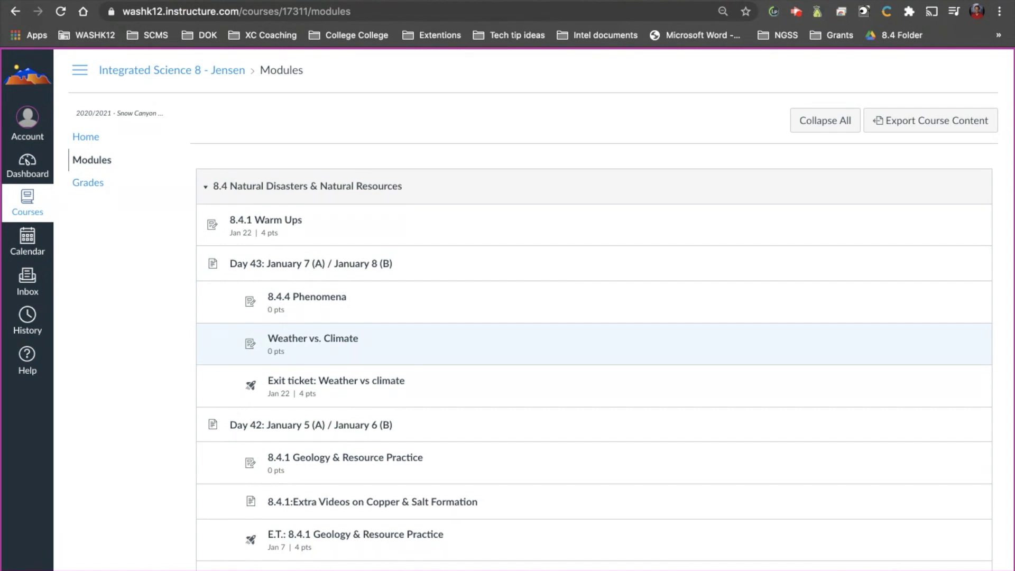
{"action": "left_click", "coordinate": [722, 475]}
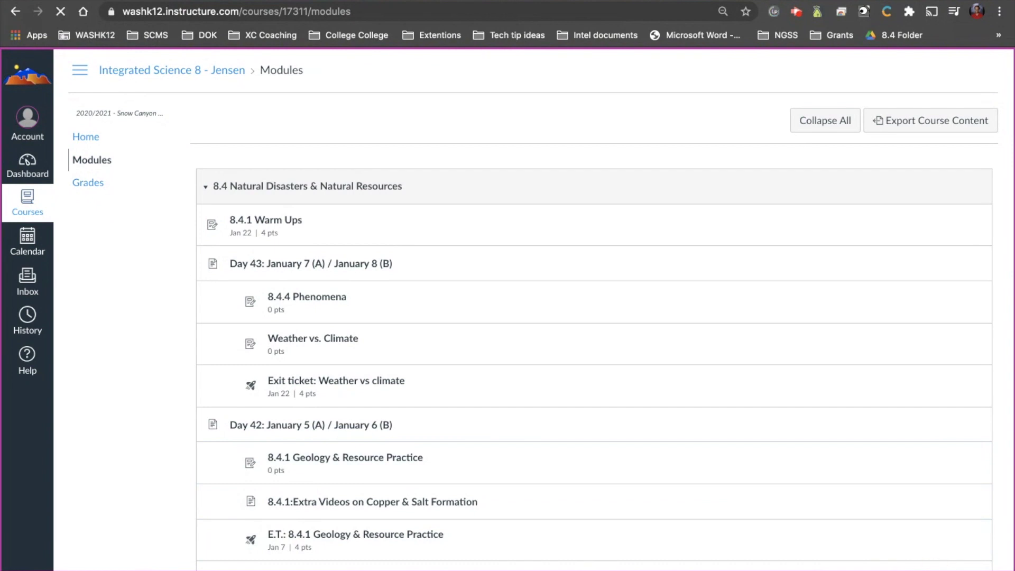
{"action": "left_click", "coordinate": [84, 136]}
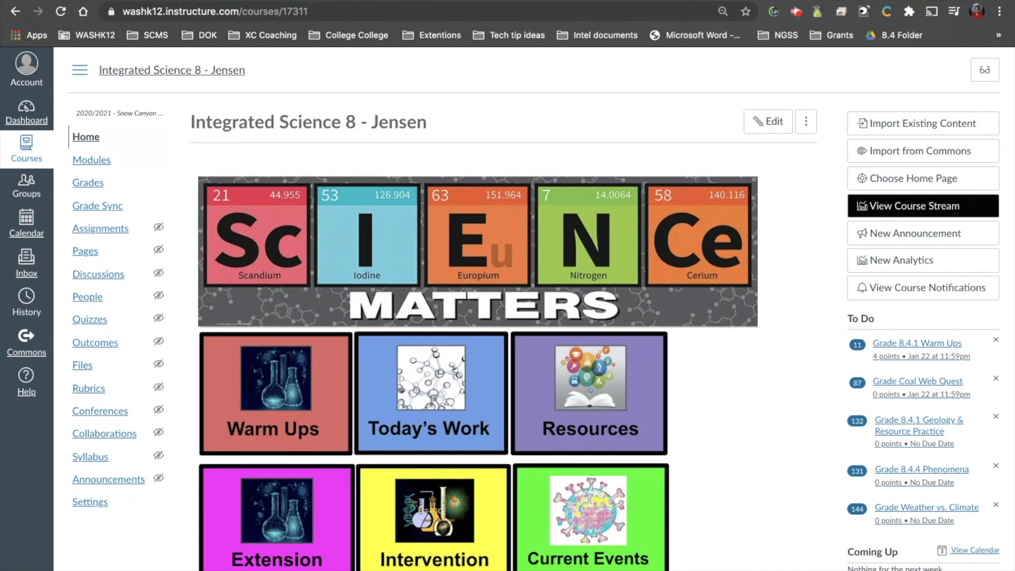
- Open the Day 9 September 4th (A) / September 8th (B) page and briefly check it in Student View
{"action": "left_click", "coordinate": [96, 253]}
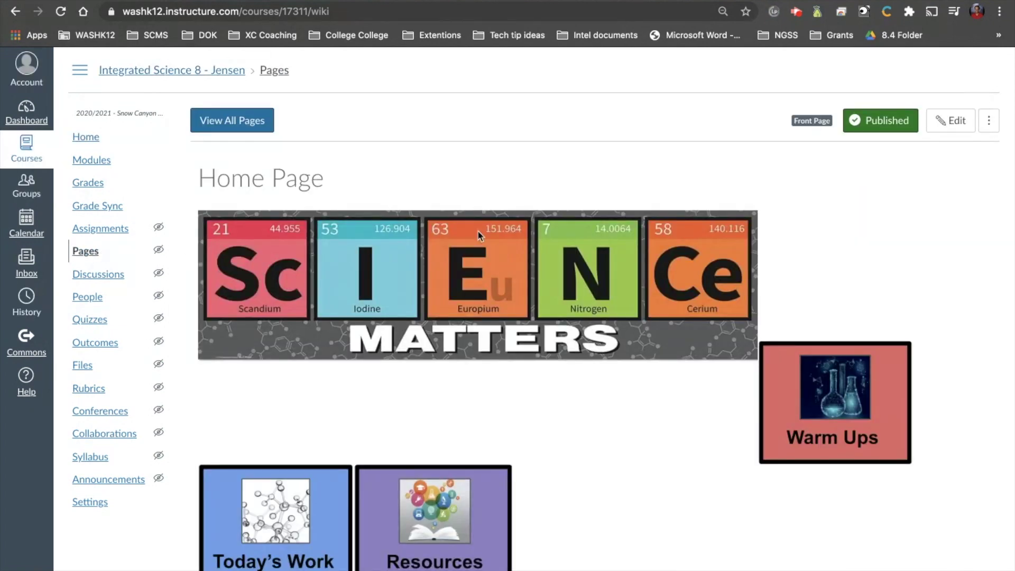
{"action": "left_click", "coordinate": [266, 121]}
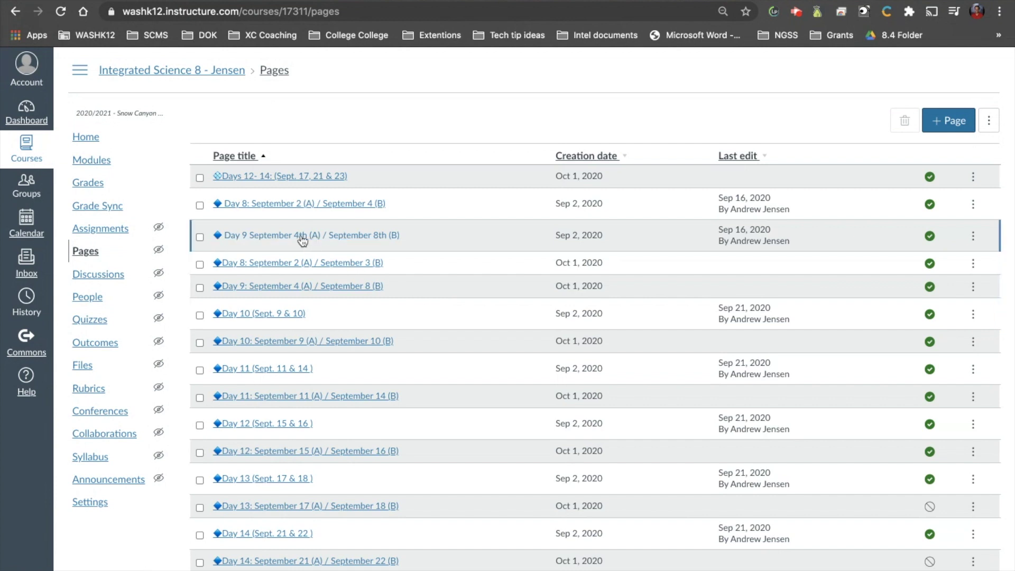
{"action": "left_click", "coordinate": [302, 236]}
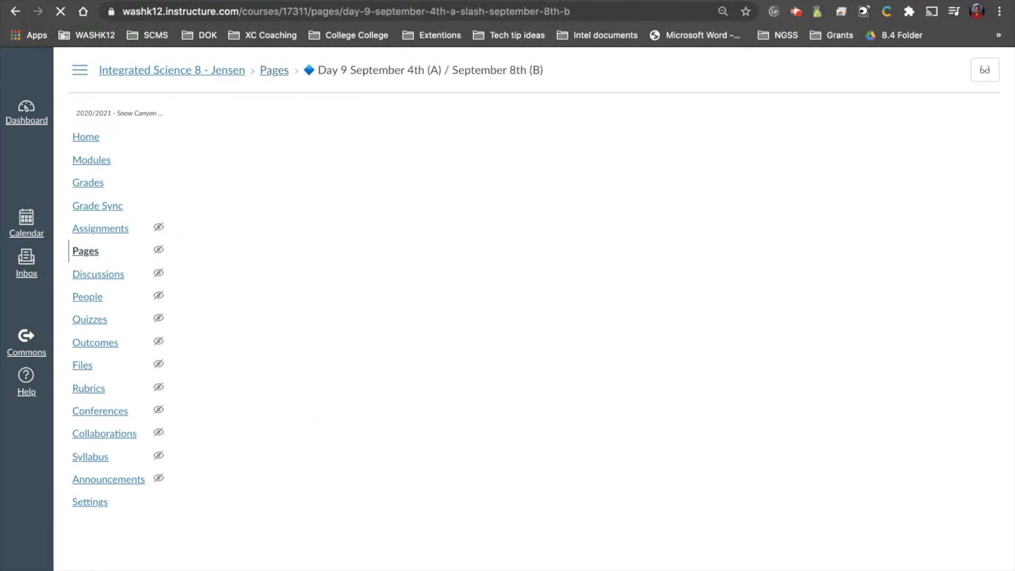
{"action": "left_click_drag", "start_coordinate": [228, 181], "coordinate": [477, 179]}
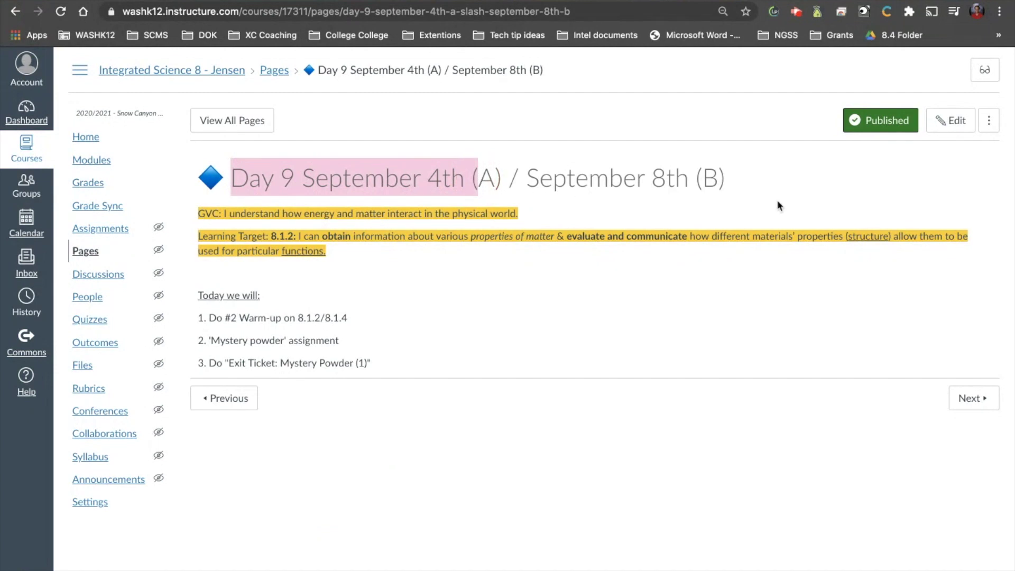
{"action": "left_click", "coordinate": [984, 68]}
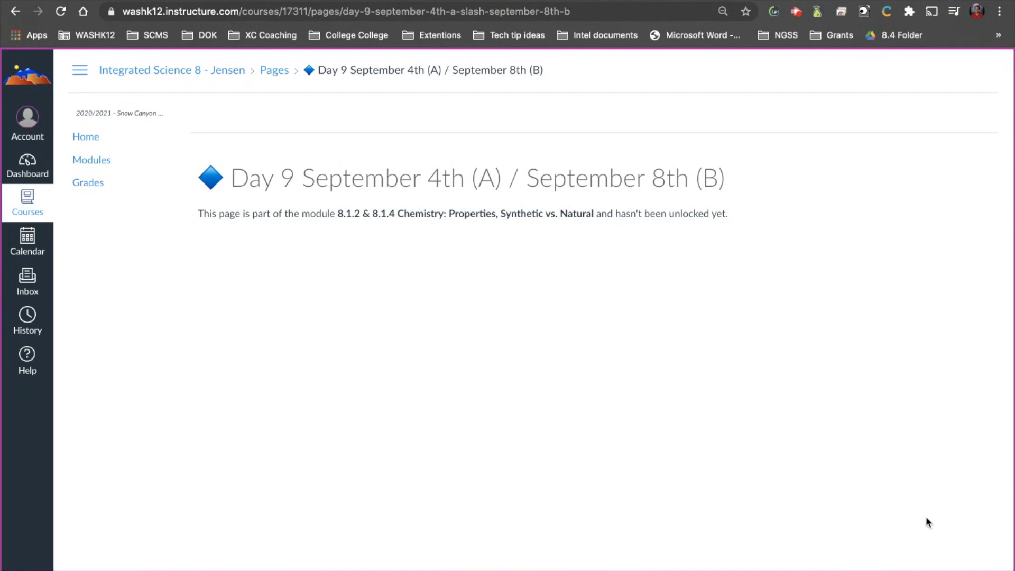
{"action": "left_click", "coordinate": [939, 566]}
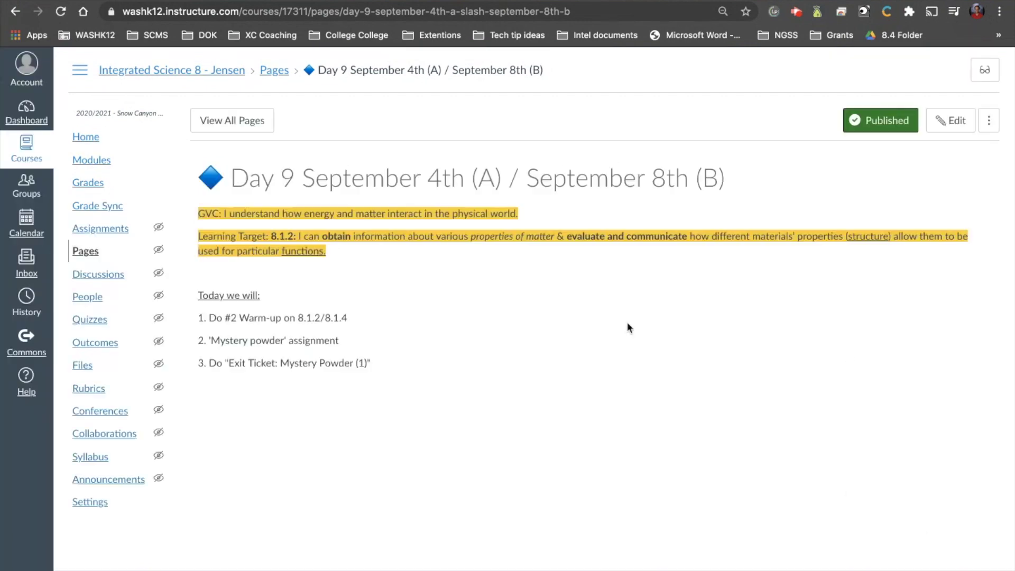
- Scroll through the full list of course pages, then go back to the Integrated Science 8 home
{"action": "left_click", "coordinate": [85, 250]}
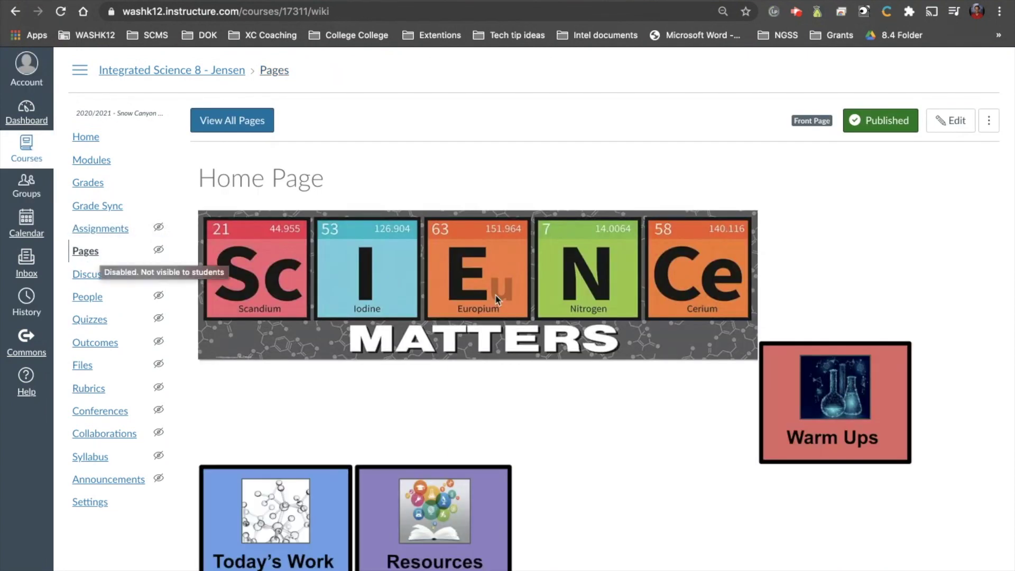
{"action": "left_click", "coordinate": [223, 124]}
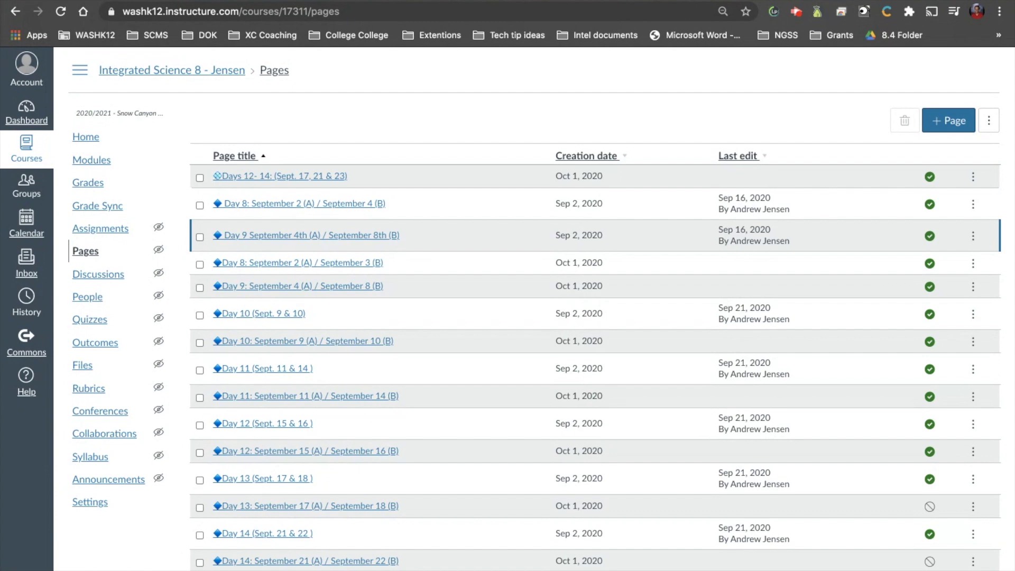
{"action": "scroll", "coordinate": [369, 235], "scroll_direction": "down", "scroll_amount": 3}
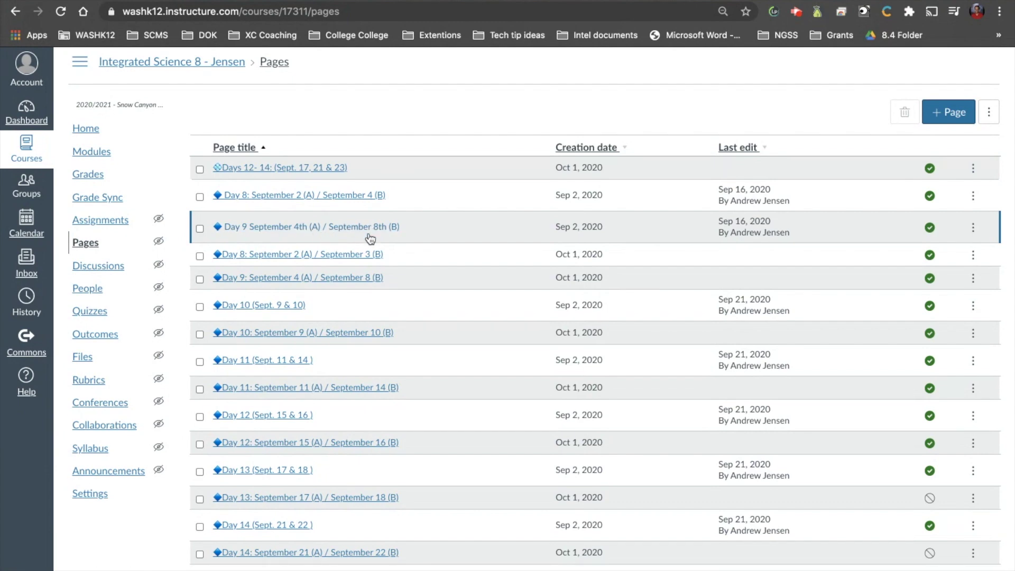
{"action": "scroll", "coordinate": [370, 217], "scroll_direction": "down", "scroll_amount": 1}
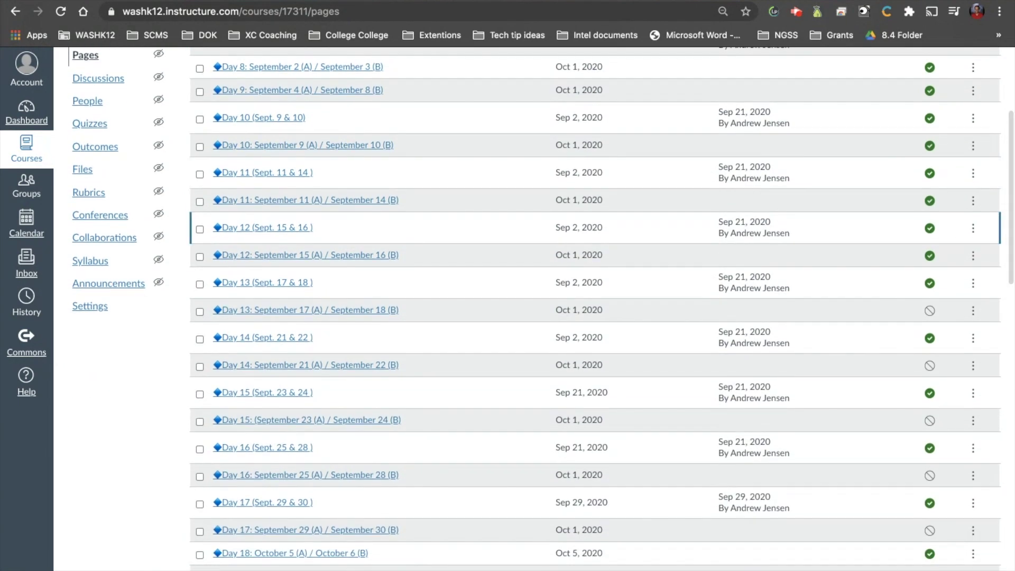
{"action": "scroll", "coordinate": [370, 216], "scroll_direction": "down", "scroll_amount": 1}
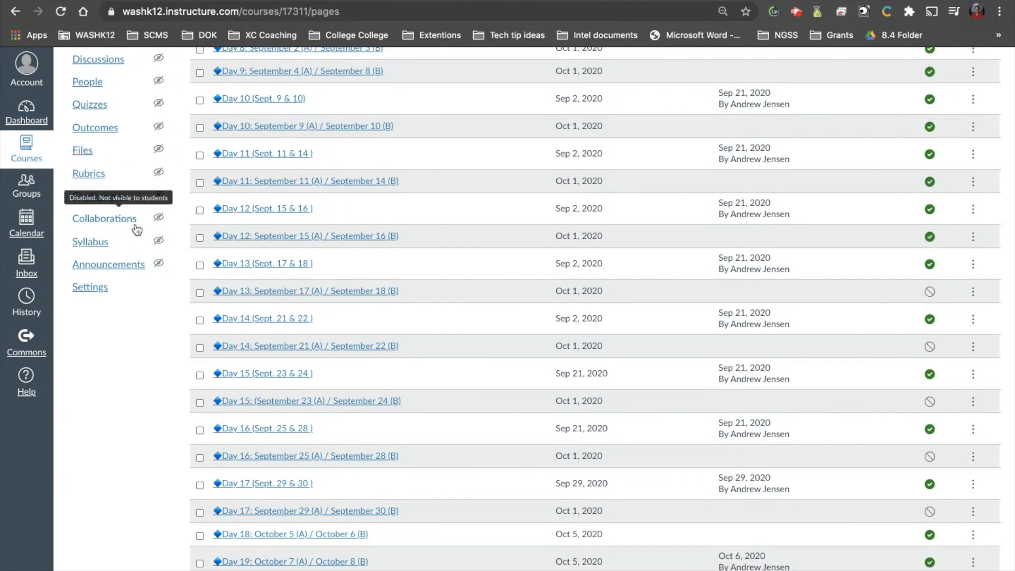
{"action": "scroll", "coordinate": [235, 320], "scroll_direction": "up", "scroll_amount": 4}
{"action": "scroll", "coordinate": [106, 141], "scroll_direction": "up", "scroll_amount": 1}
{"action": "left_click", "coordinate": [103, 137]}
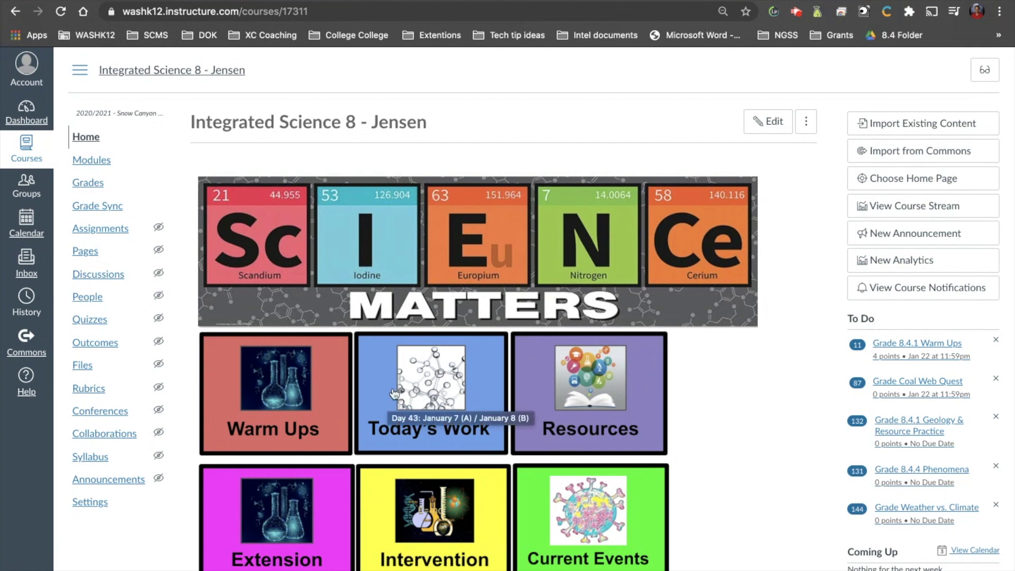
- Go via the Today's Work tile to the 8.4.4 phenomena assignment and open its settings for editing
{"action": "scroll", "coordinate": [394, 393], "scroll_direction": "down", "scroll_amount": 1}
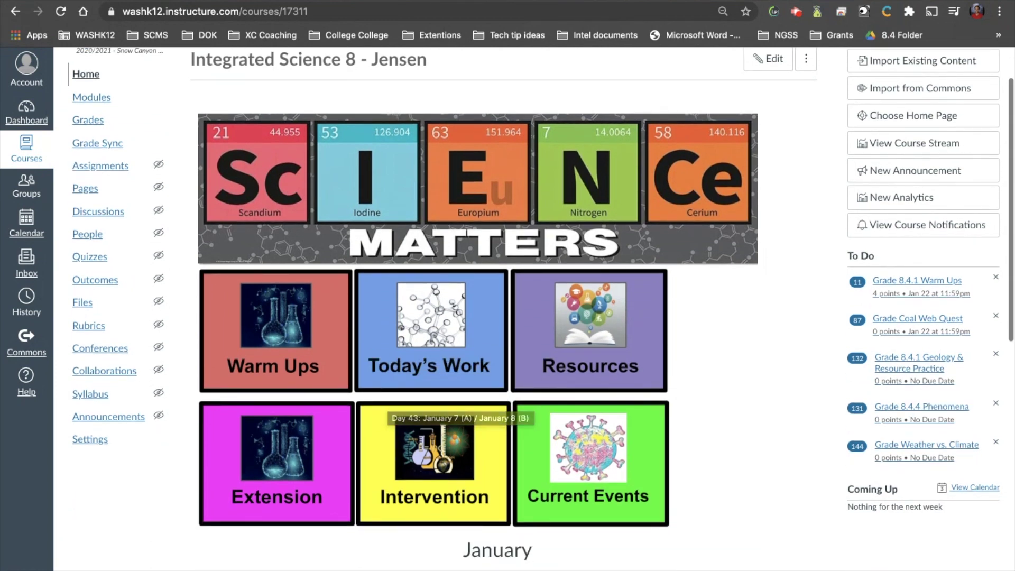
{"action": "left_click", "coordinate": [438, 329]}
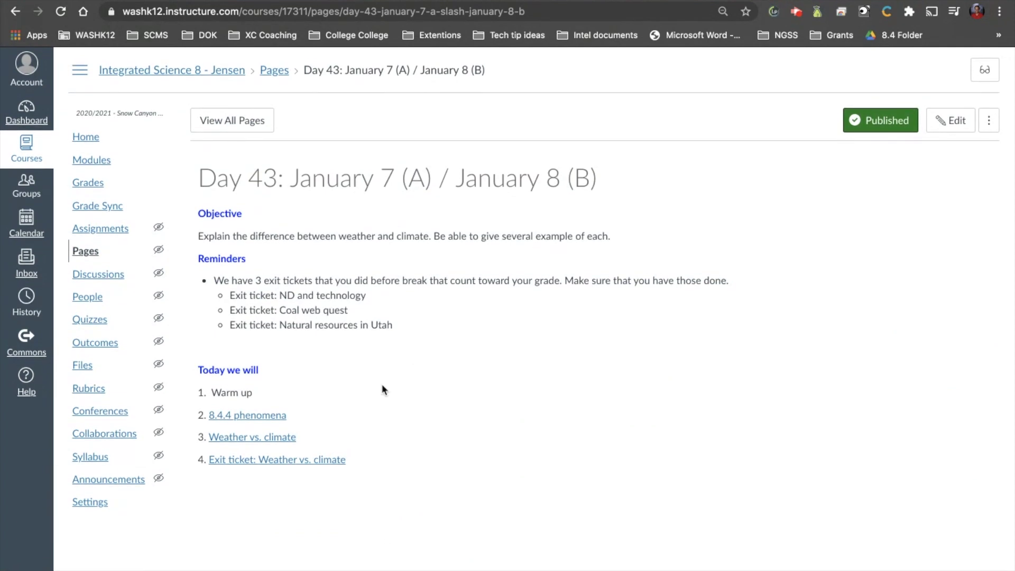
{"action": "left_click", "coordinate": [253, 415]}
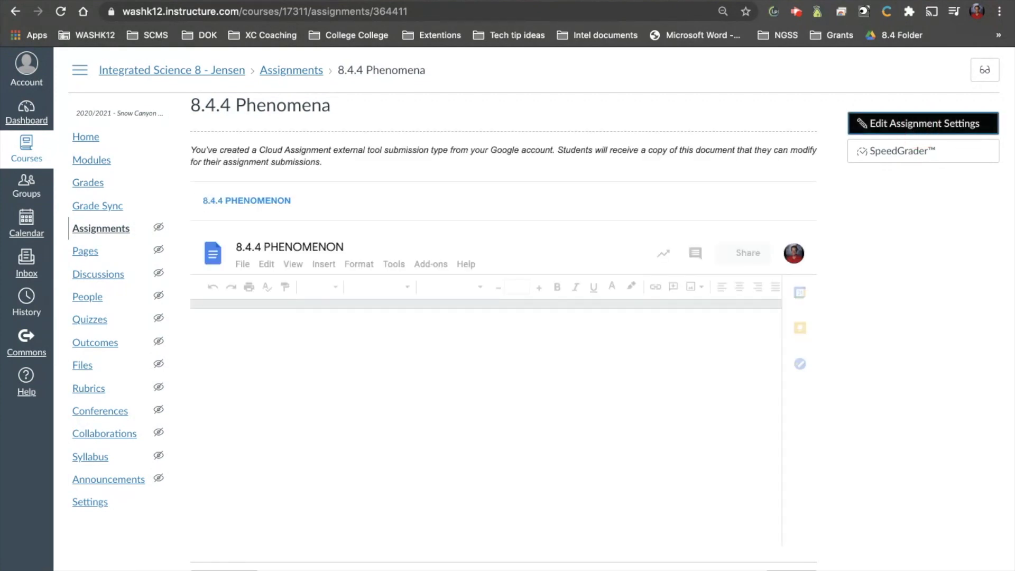
{"action": "left_click", "coordinate": [923, 123]}
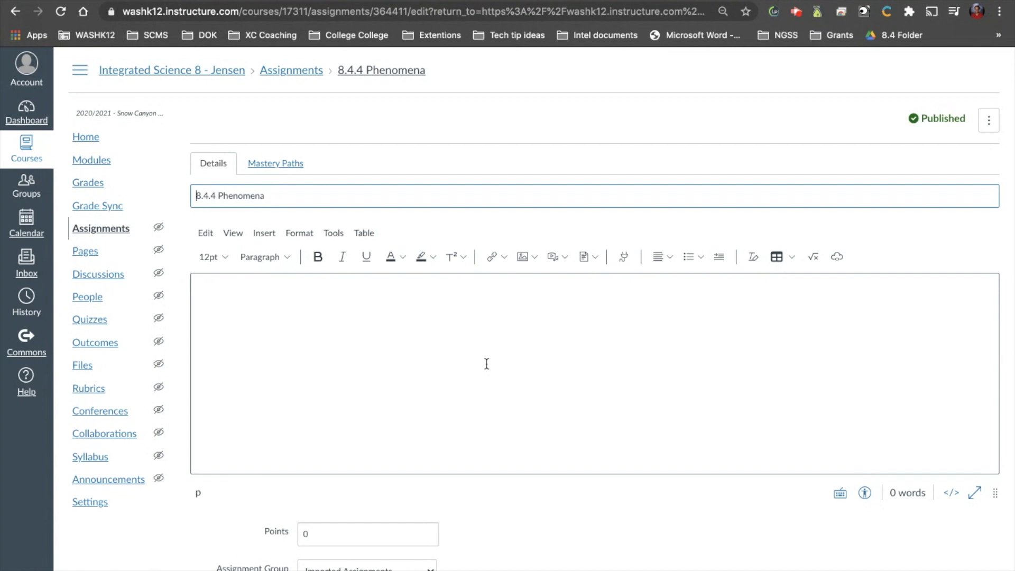
- Record a 12-second webcam video, retitle it, and save it into the assignment description
{"action": "left_click", "coordinate": [563, 262]}
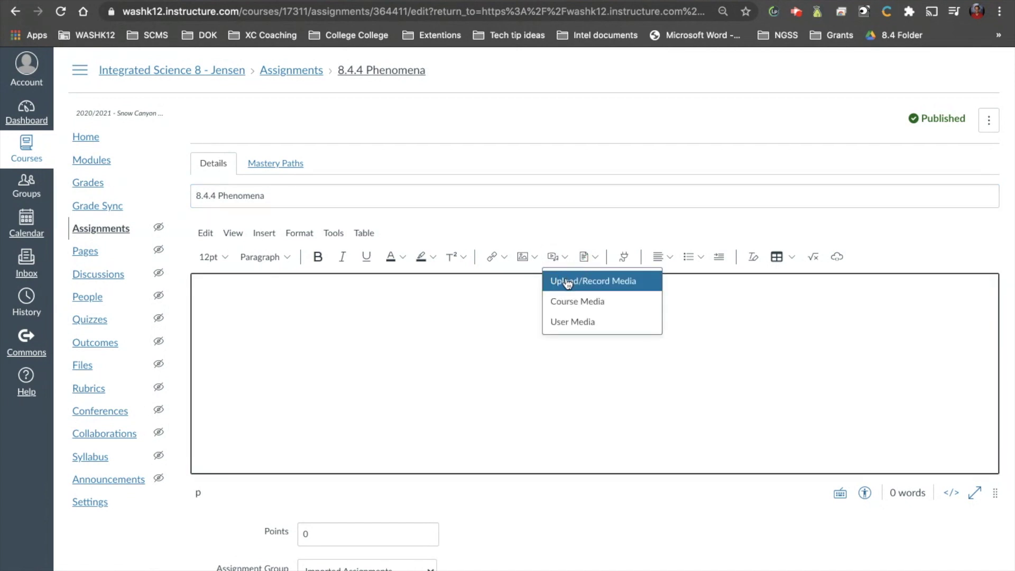
{"action": "left_click", "coordinate": [563, 282]}
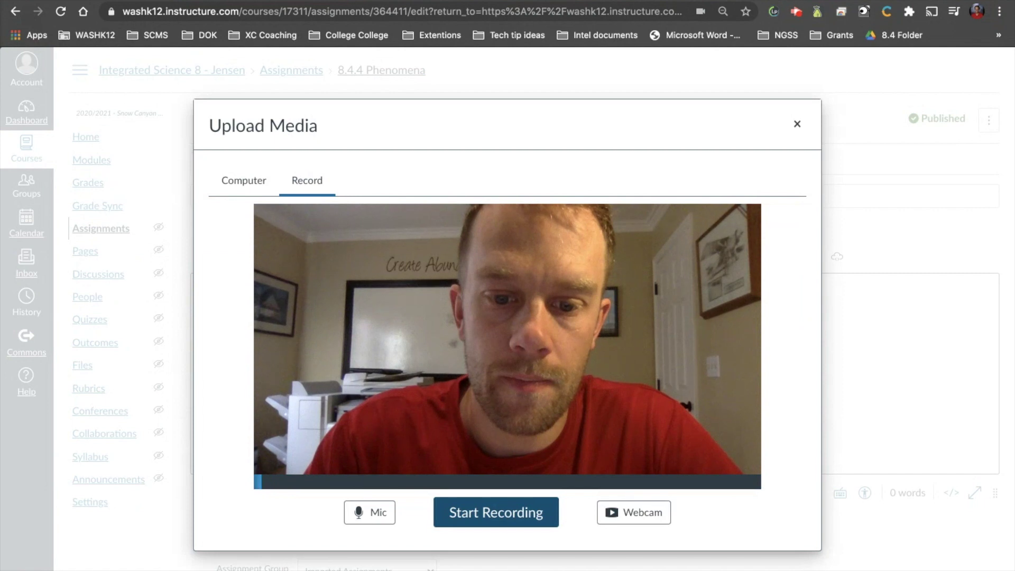
{"action": "left_click", "coordinate": [500, 510]}
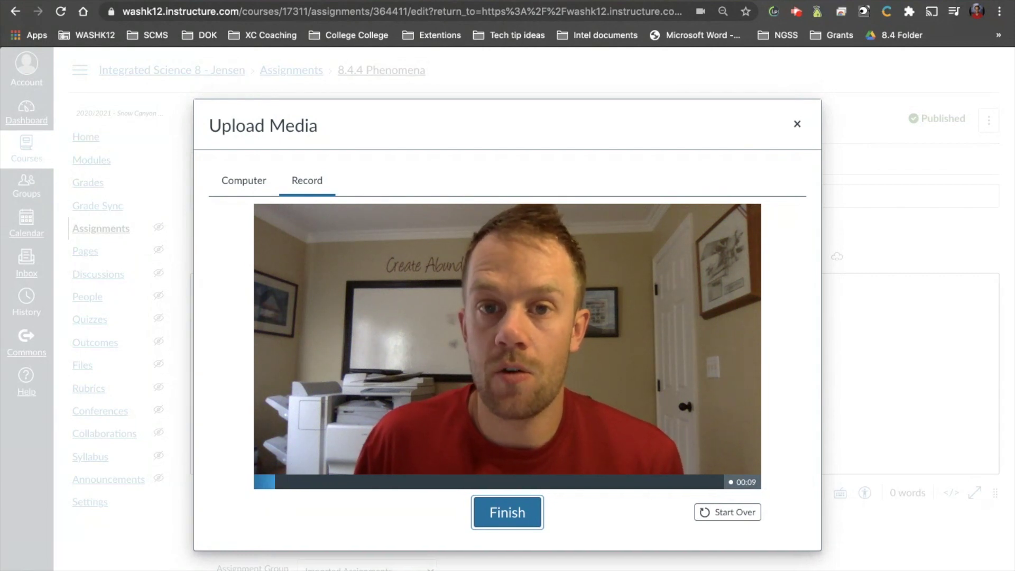
{"action": "left_click", "coordinate": [508, 512]}
{"action": "left_click", "coordinate": [429, 505]}
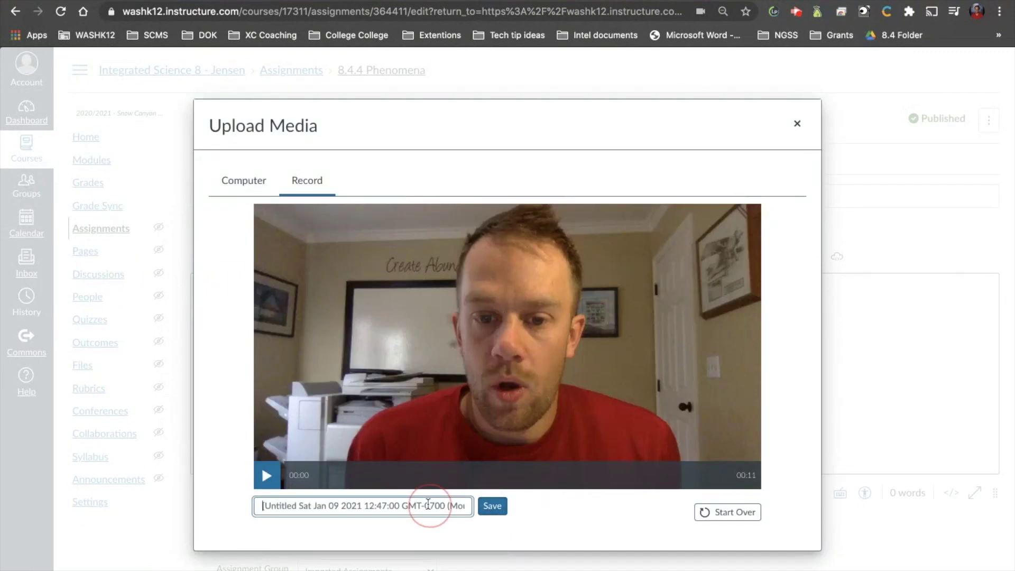
{"action": "key", "text": "super+a"}
{"action": "type", "text": "11"}
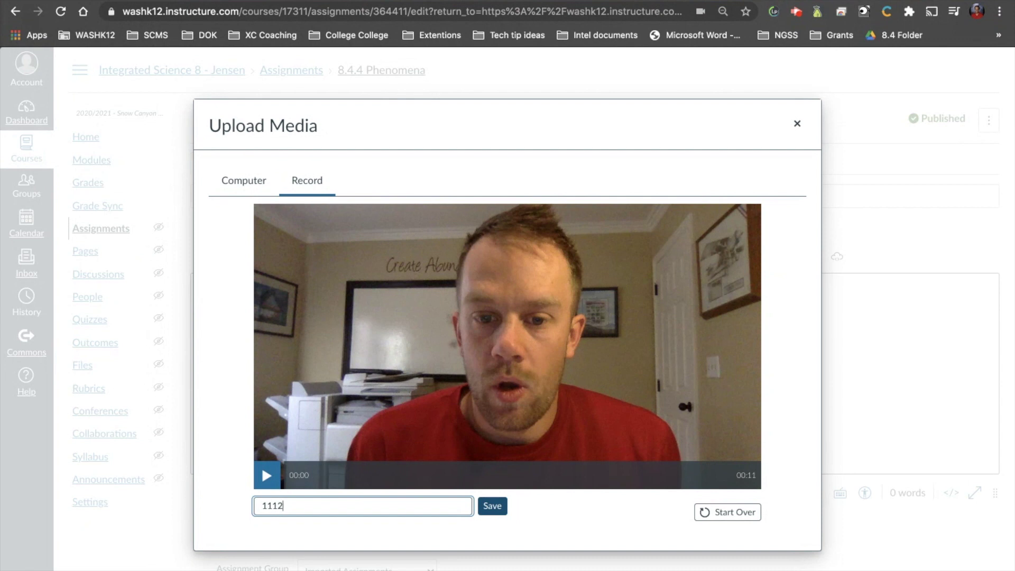
{"action": "left_click", "coordinate": [488, 507]}
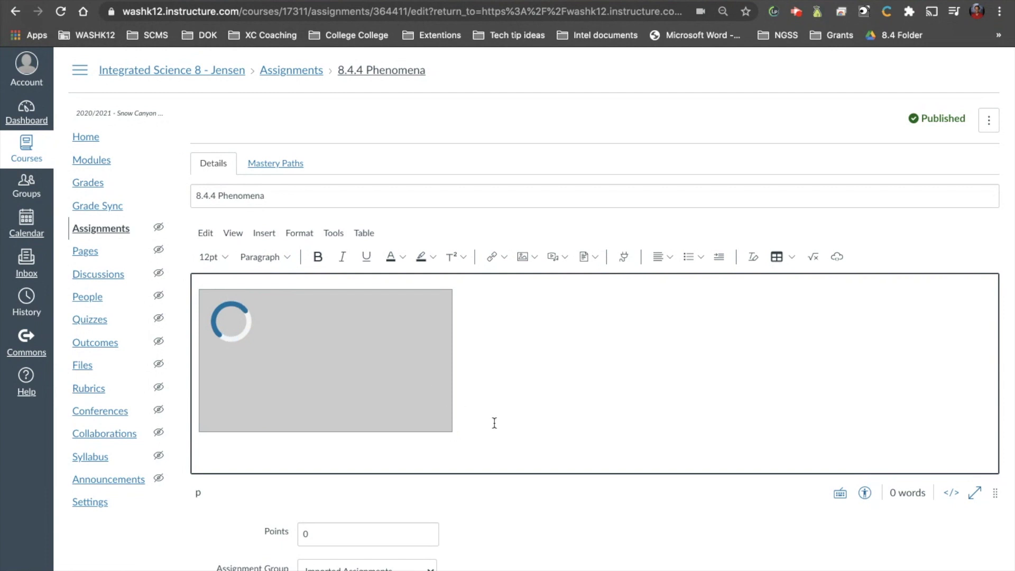
- Check the recording in the Course Media list, then close the media panel
{"action": "left_click", "coordinate": [563, 259]}
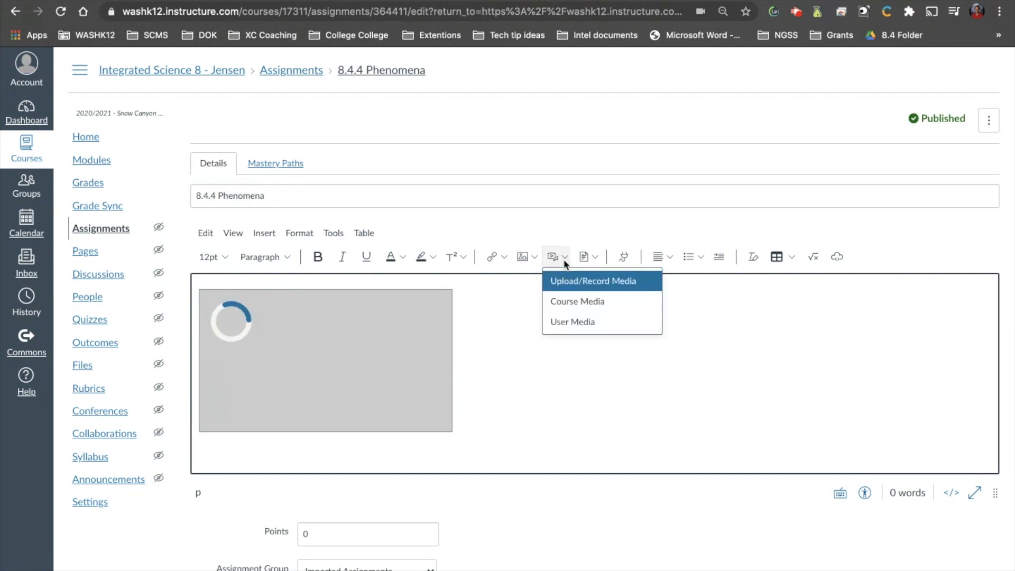
{"action": "left_click", "coordinate": [576, 304]}
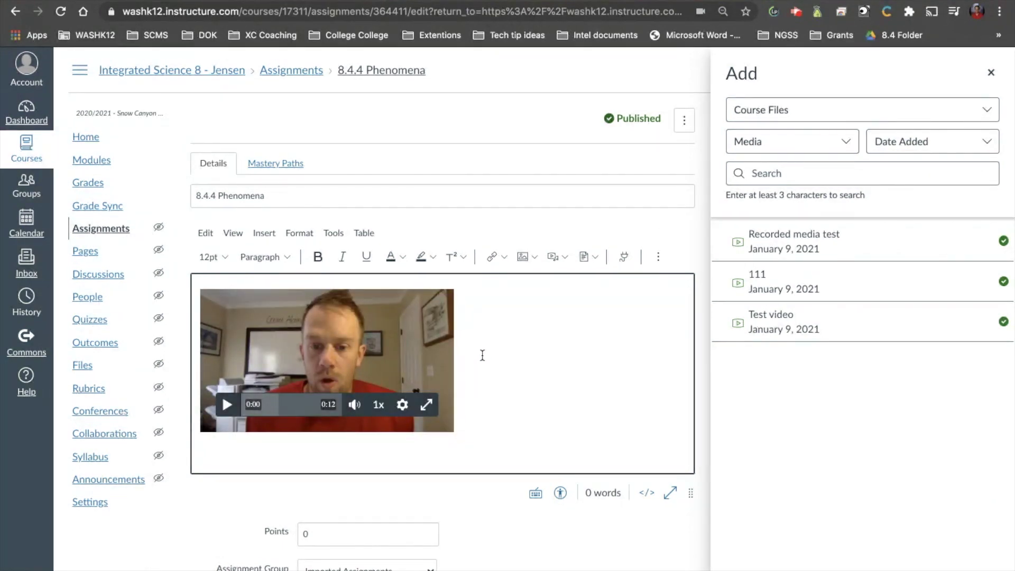
{"action": "left_click", "coordinate": [989, 75]}
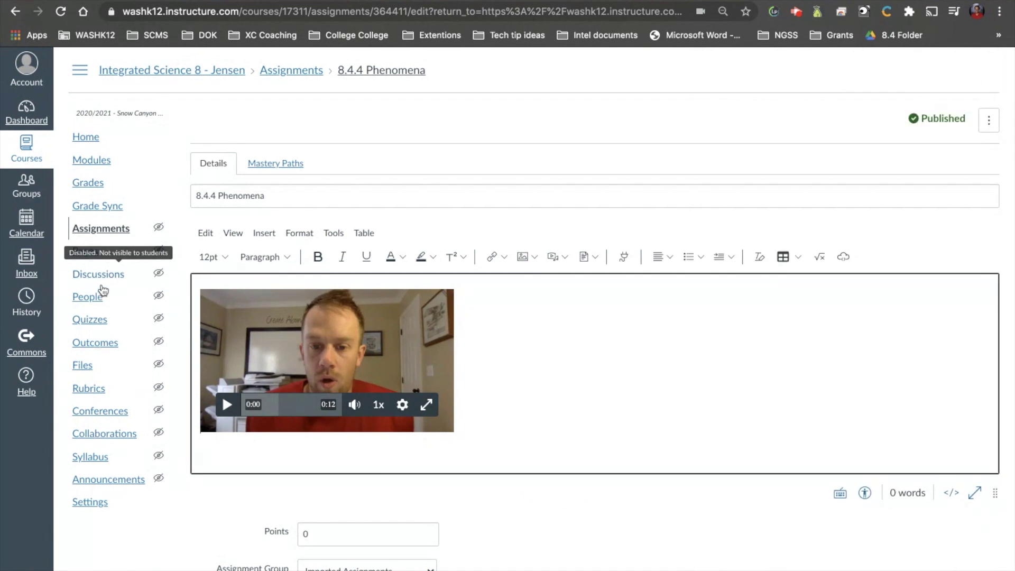
- Search the course files for the 1112 video, preview it and pause playback
{"action": "left_click", "coordinate": [84, 366]}
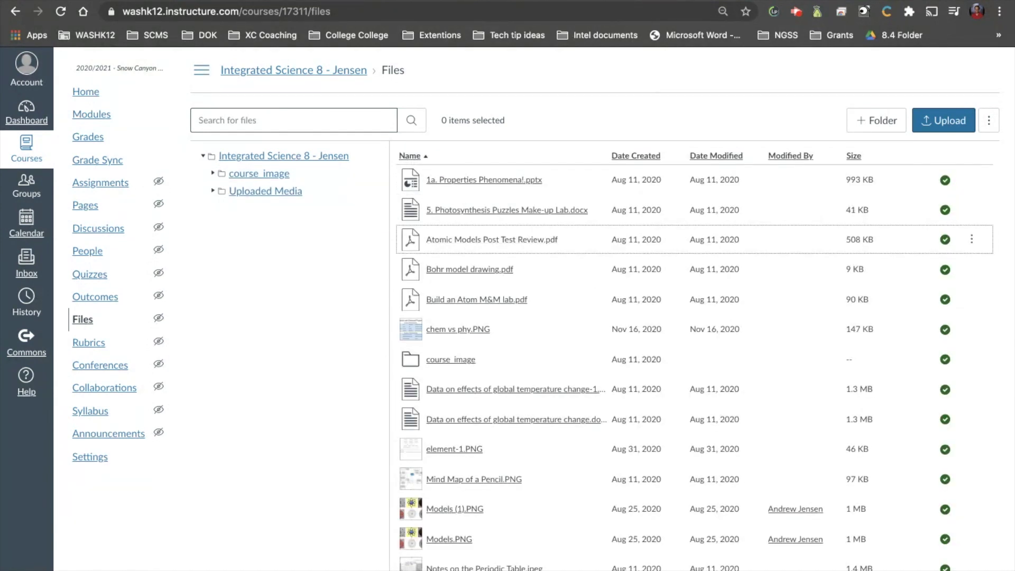
{"action": "left_click", "coordinate": [291, 115]}
{"action": "type", "text": "1112"}
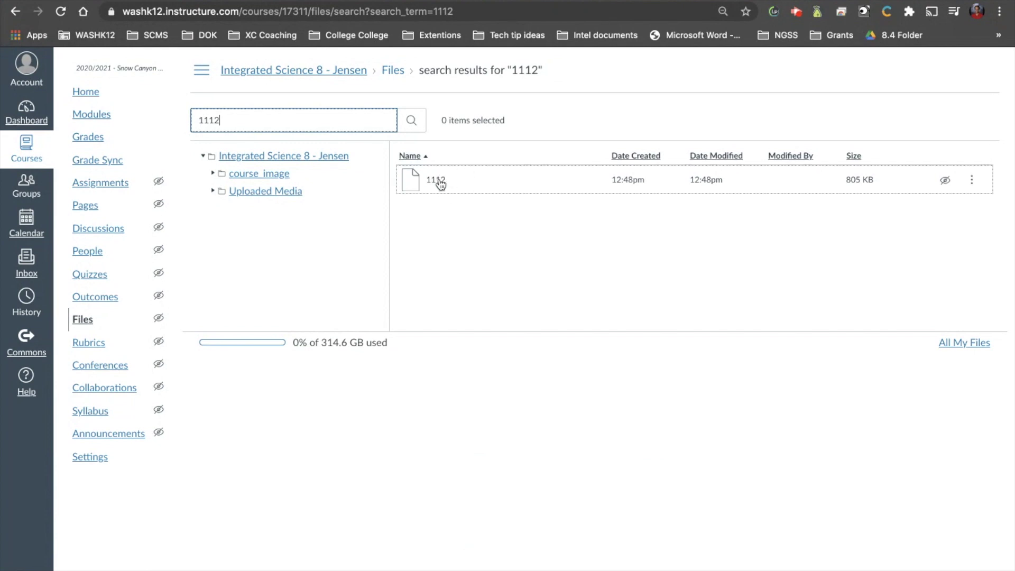
{"action": "left_click", "coordinate": [436, 180]}
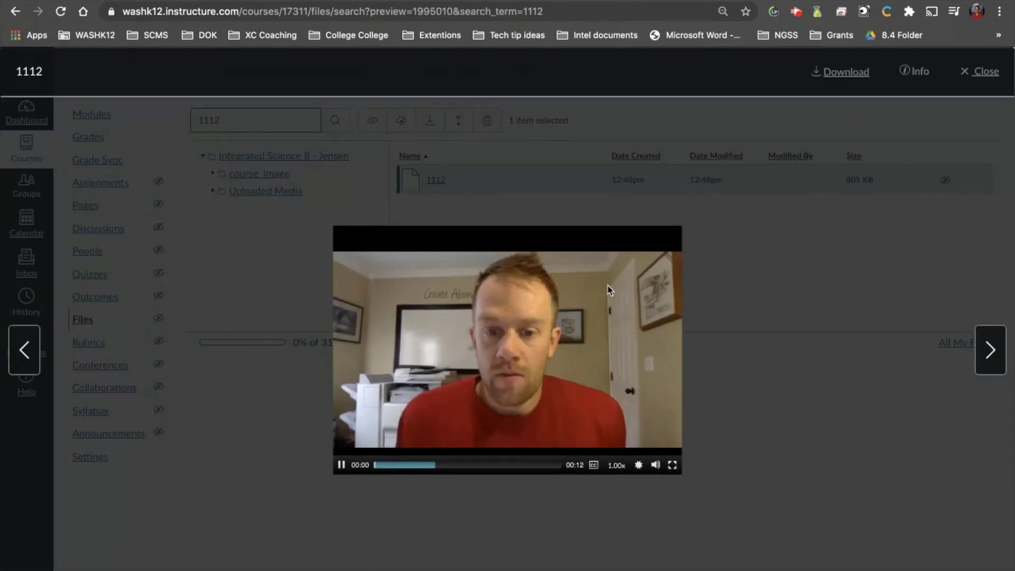
{"action": "left_click", "coordinate": [341, 465]}
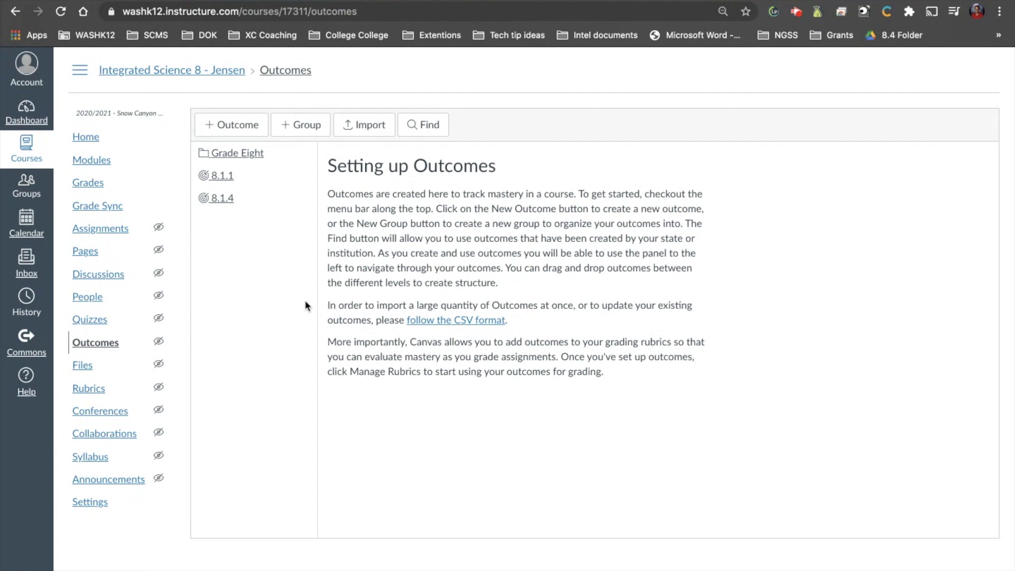
- Glance at the top of the mastery scales guide, then return to the course Outcomes page
{"action": "key", "text": "ctrl+Left"}
{"action": "scroll", "coordinate": [371, 232], "scroll_direction": "up", "scroll_amount": 4}
{"action": "scroll", "coordinate": [372, 235], "scroll_direction": "up", "scroll_amount": 1}
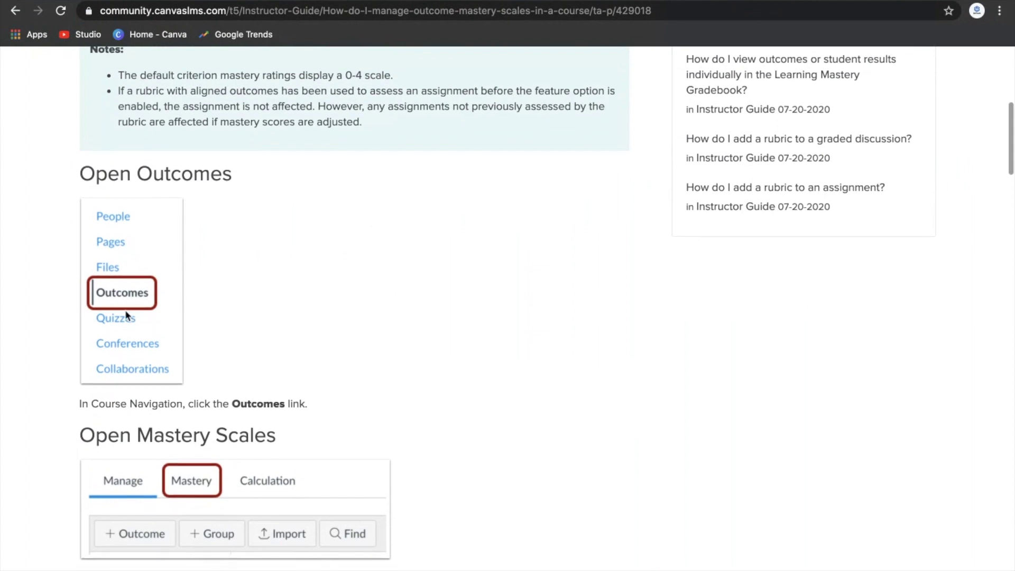
{"action": "key", "text": "ctrl+Right"}
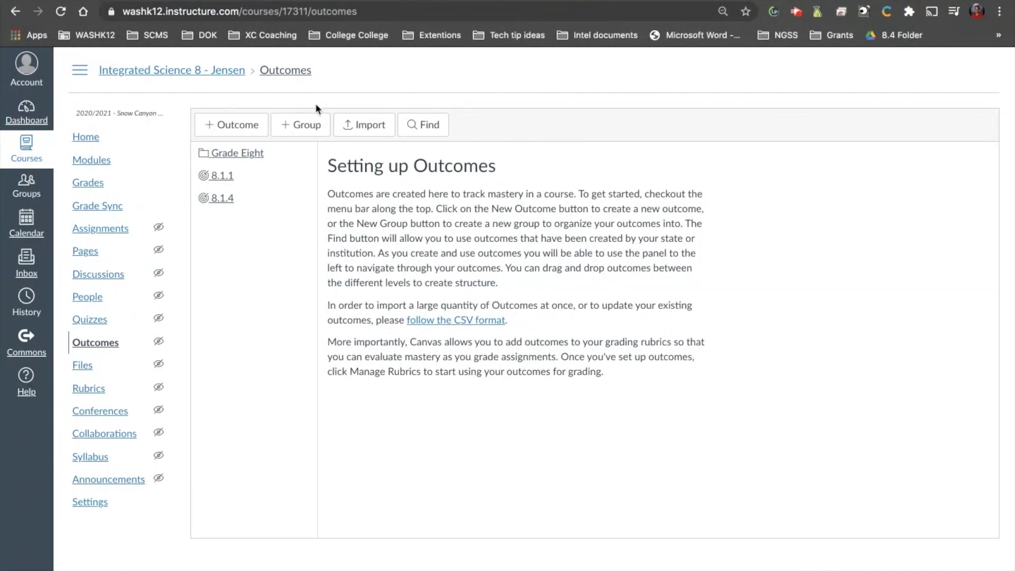
- Expand Grade Eight and its 8.2 group, showing outcomes 8.2.1, 8.2.2 and 8.2.4
{"action": "left_click", "coordinate": [232, 155]}
{"action": "left_click", "coordinate": [380, 153]}
{"action": "left_click", "coordinate": [380, 177]}
{"action": "left_click", "coordinate": [357, 160]}
{"action": "left_click", "coordinate": [358, 174]}
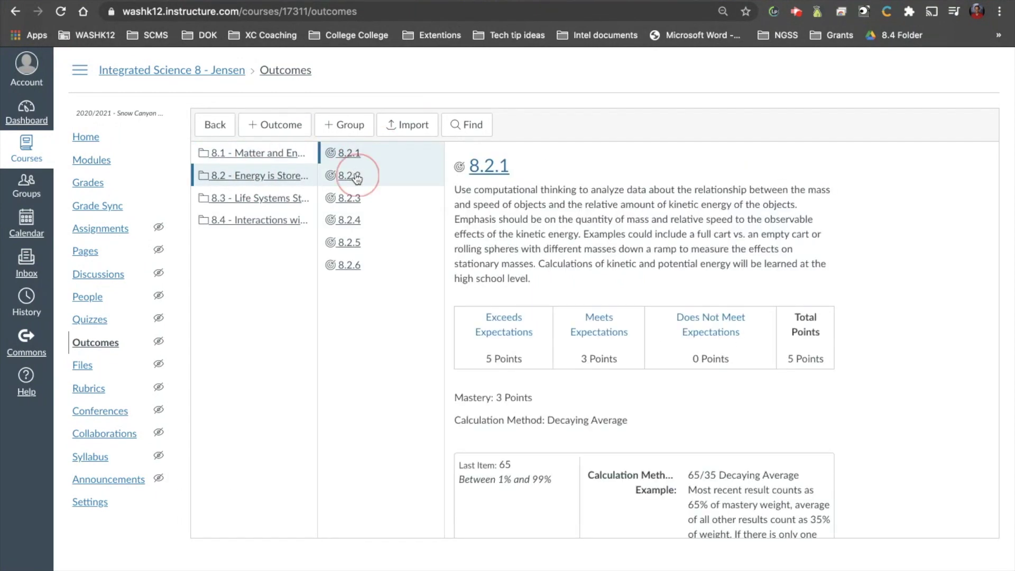
{"action": "left_click", "coordinate": [349, 220]}
- Compare against the mastery scales guide, ending on its default five-level scale
{"action": "key", "text": "ctrl+Left"}
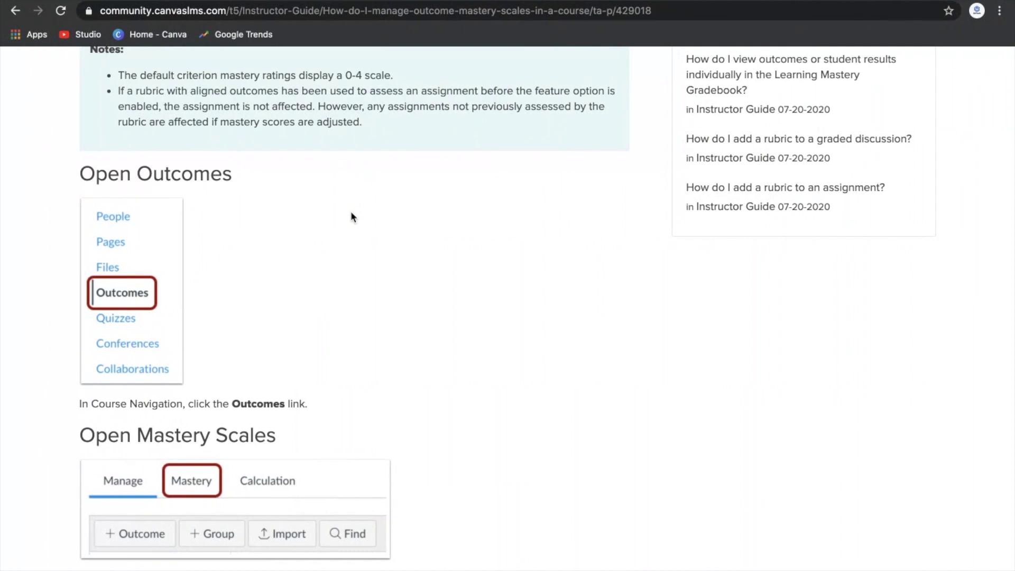
{"action": "scroll", "coordinate": [364, 331], "scroll_direction": "down", "scroll_amount": 3}
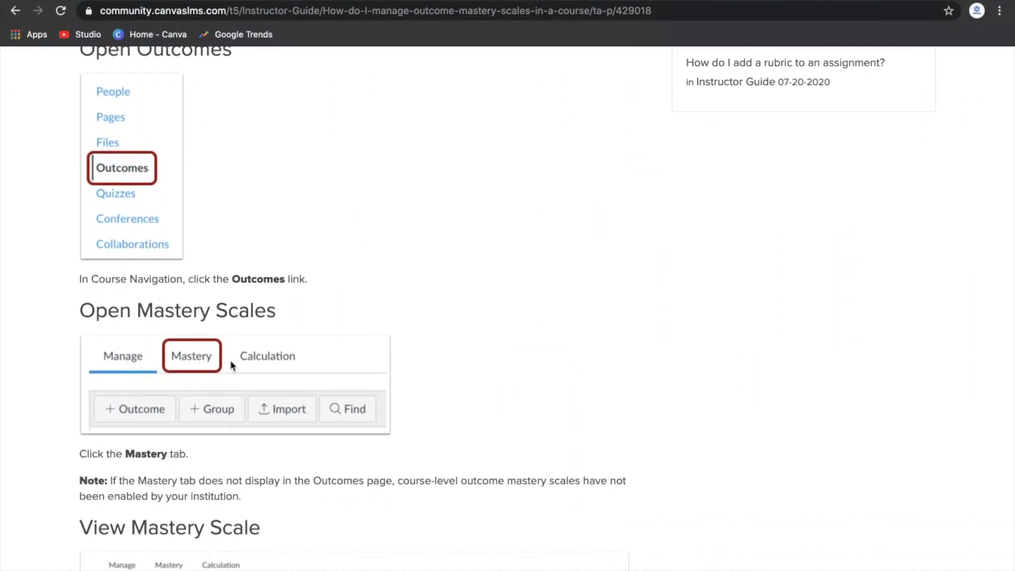
{"action": "key", "text": "ctrl+Right"}
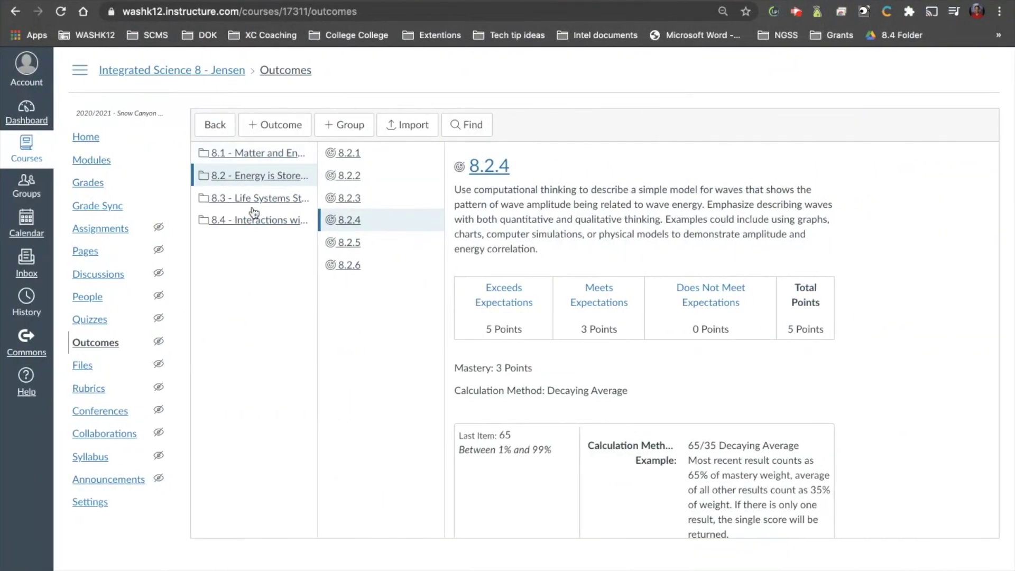
{"action": "key", "text": "ctrl+Left"}
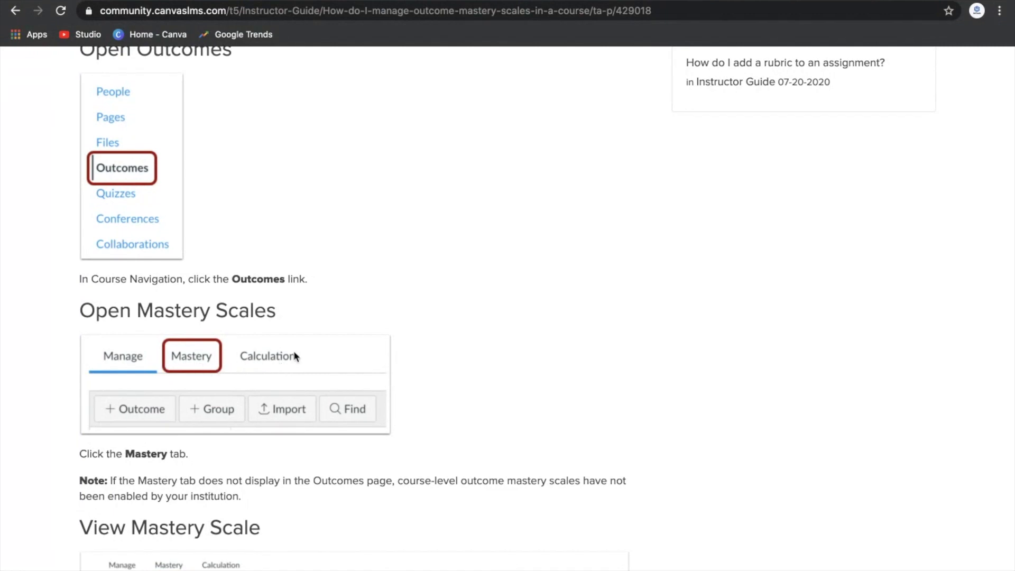
{"action": "scroll", "coordinate": [296, 357], "scroll_direction": "down", "scroll_amount": 6}
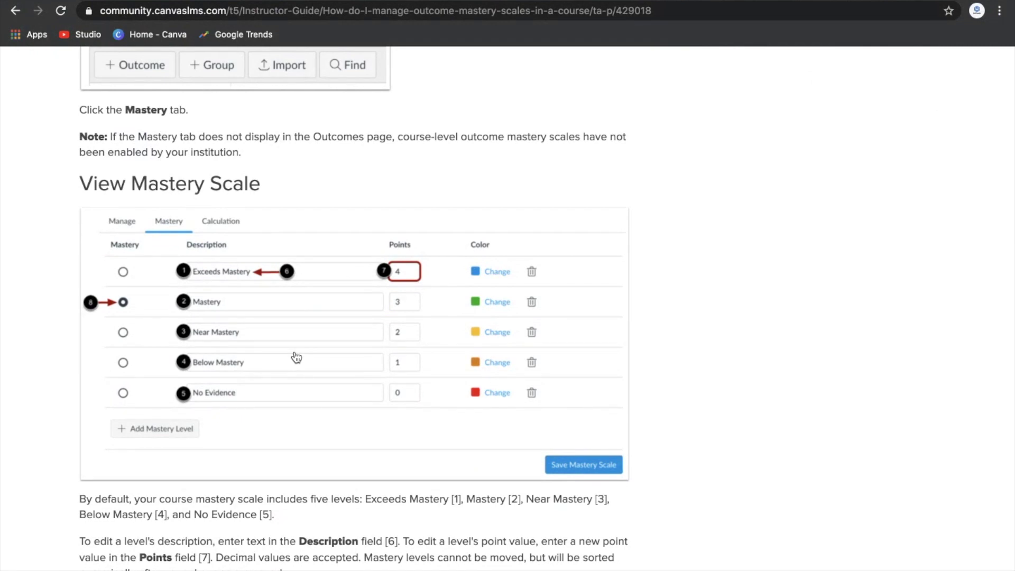
- Scroll the guide to View Mastery Scale and read the five default levels and points
{"action": "scroll", "coordinate": [338, 348], "scroll_direction": "up", "scroll_amount": 3}
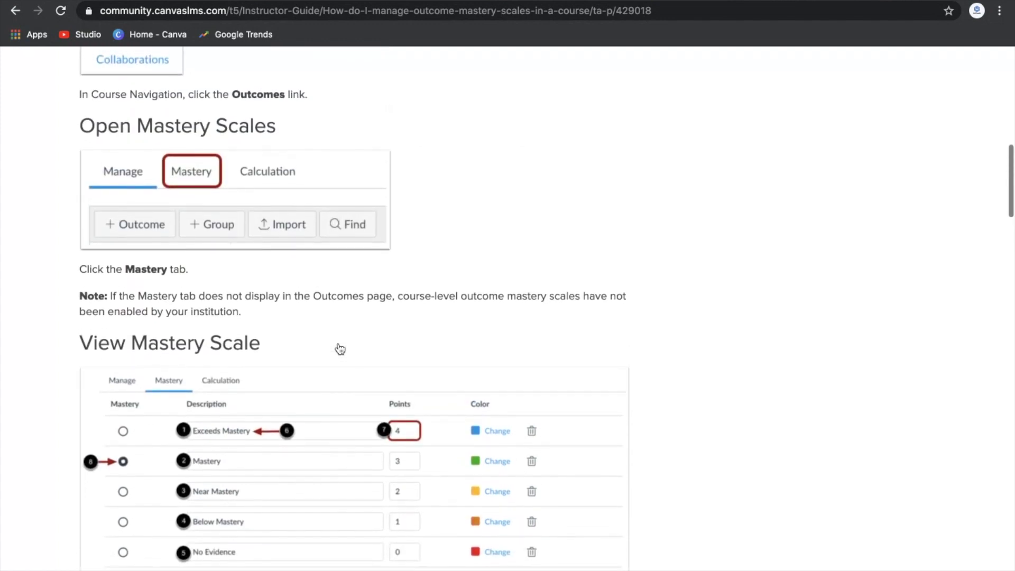
{"action": "scroll", "coordinate": [340, 349], "scroll_direction": "down", "scroll_amount": 2}
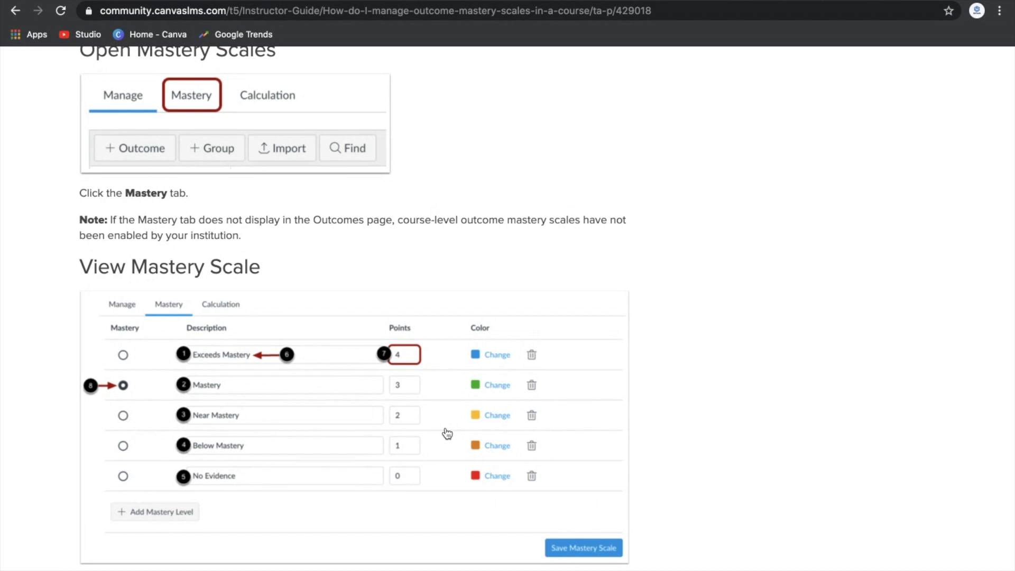
{"action": "scroll", "coordinate": [447, 433], "scroll_direction": "down", "scroll_amount": 1}
{"action": "scroll", "coordinate": [447, 434], "scroll_direction": "up", "scroll_amount": 2}
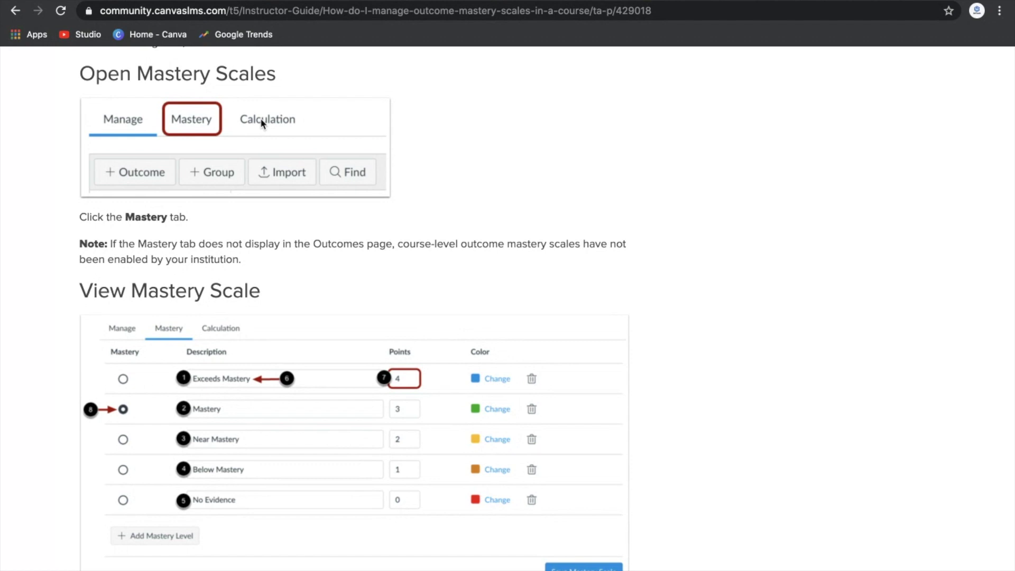
{"action": "scroll", "coordinate": [367, 338], "scroll_direction": "down", "scroll_amount": 8}
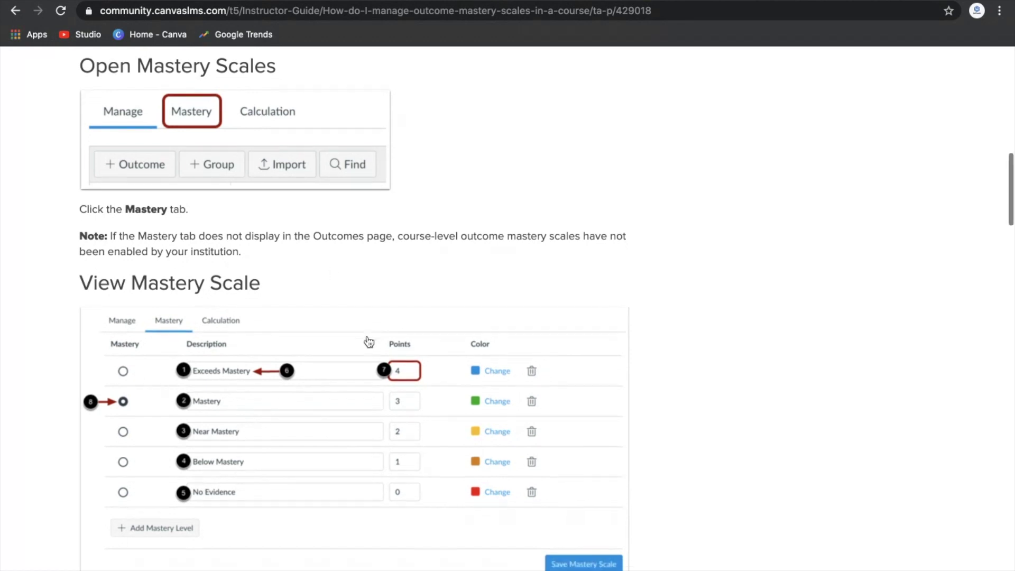
{"action": "scroll", "coordinate": [367, 338], "scroll_direction": "down", "scroll_amount": 6}
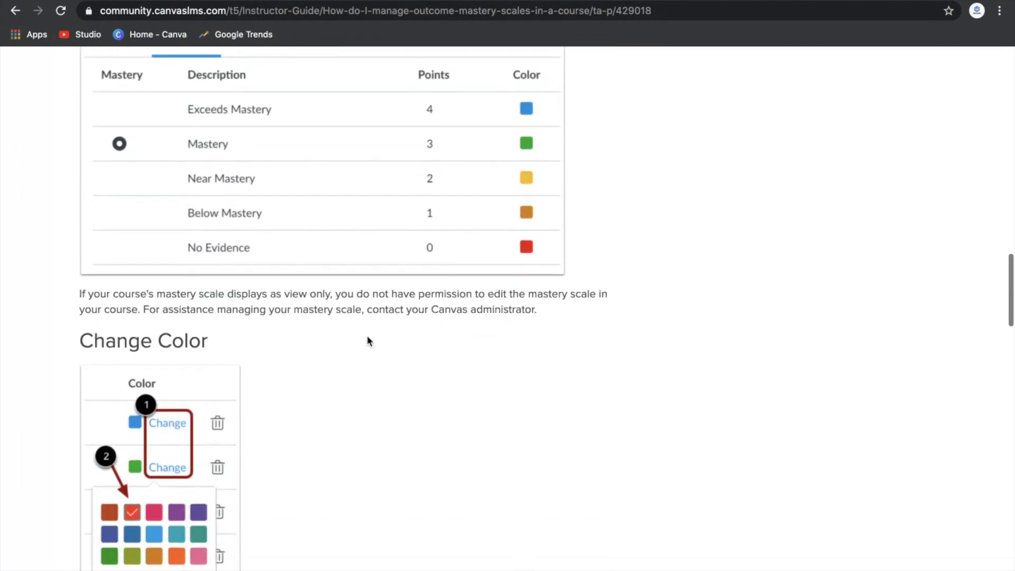
- Scroll through the Change Color, Add and Delete Mastery Level, and Save Changes instructions
{"action": "scroll", "coordinate": [368, 340], "scroll_direction": "up", "scroll_amount": 13}
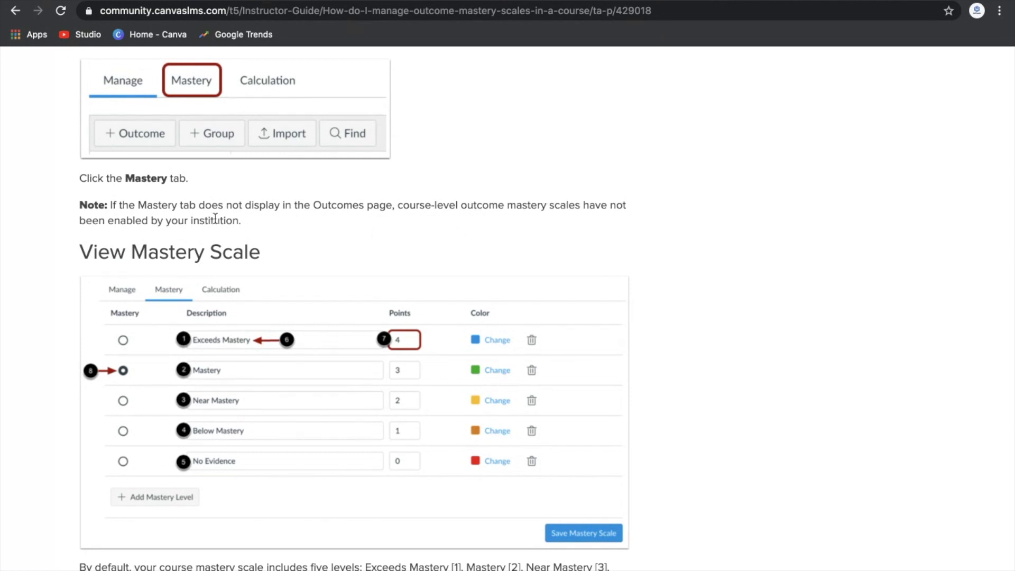
{"action": "scroll", "coordinate": [259, 243], "scroll_direction": "up", "scroll_amount": 3}
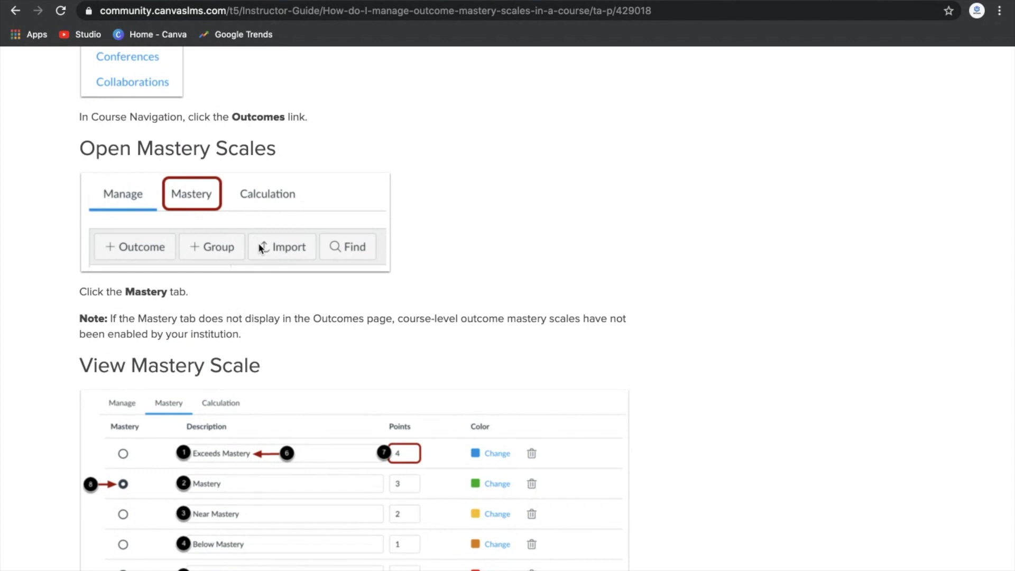
{"action": "scroll", "coordinate": [400, 371], "scroll_direction": "down", "scroll_amount": 10}
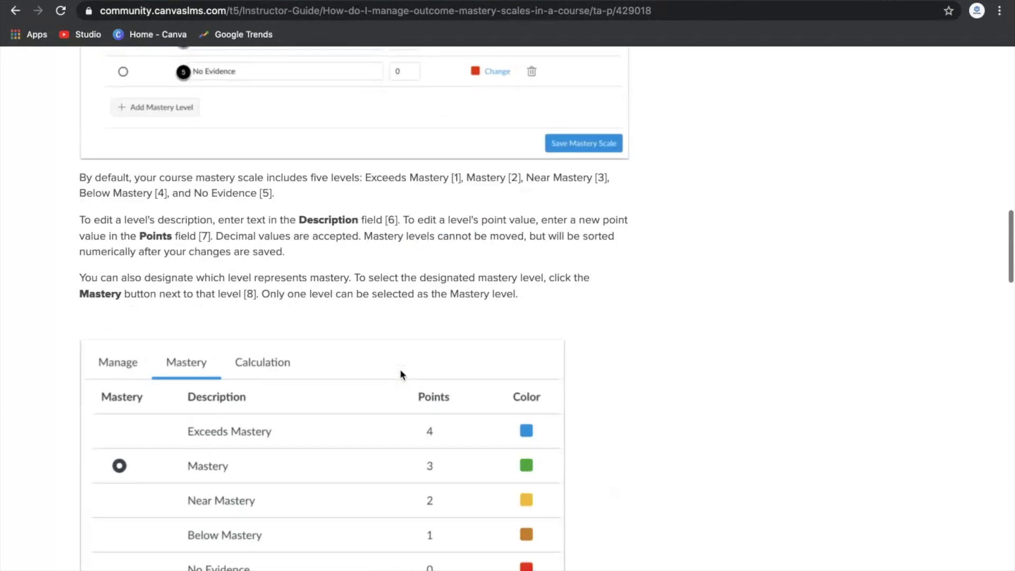
{"action": "scroll", "coordinate": [400, 373], "scroll_direction": "up", "scroll_amount": 1}
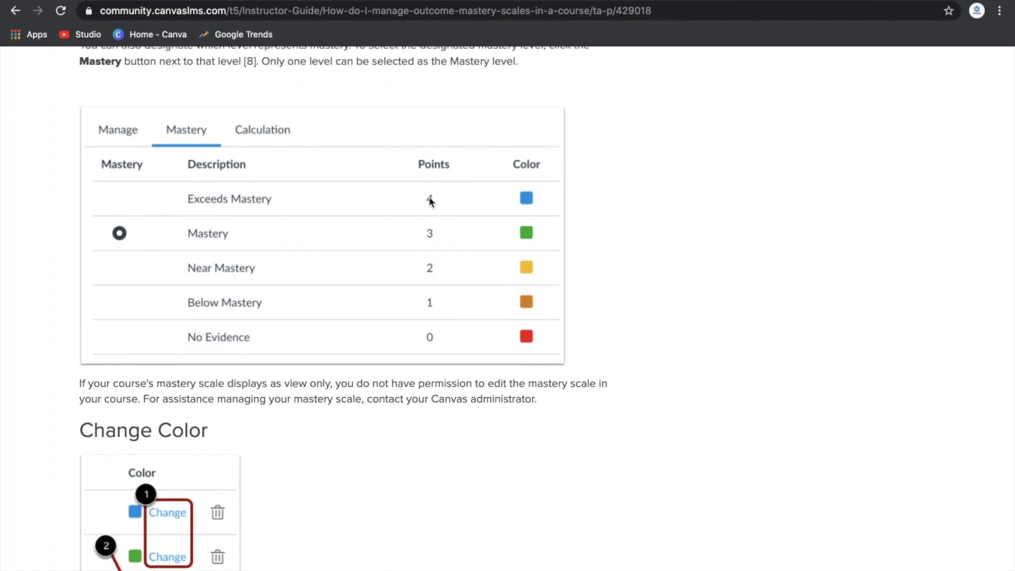
{"action": "scroll", "coordinate": [247, 290], "scroll_direction": "down", "scroll_amount": 8}
{"action": "scroll", "coordinate": [250, 289], "scroll_direction": "down", "scroll_amount": 5}
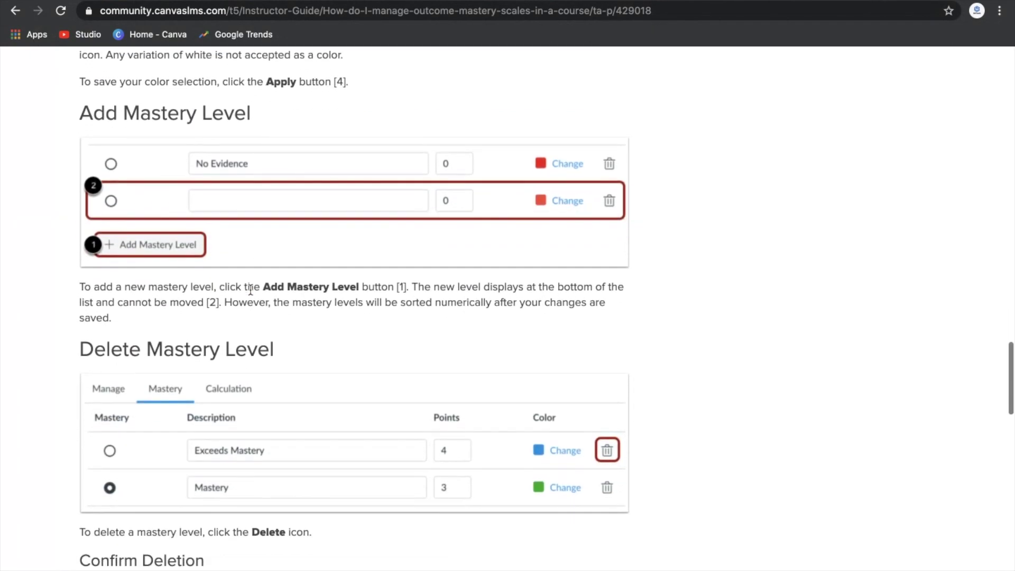
{"action": "scroll", "coordinate": [250, 289], "scroll_direction": "down", "scroll_amount": 1}
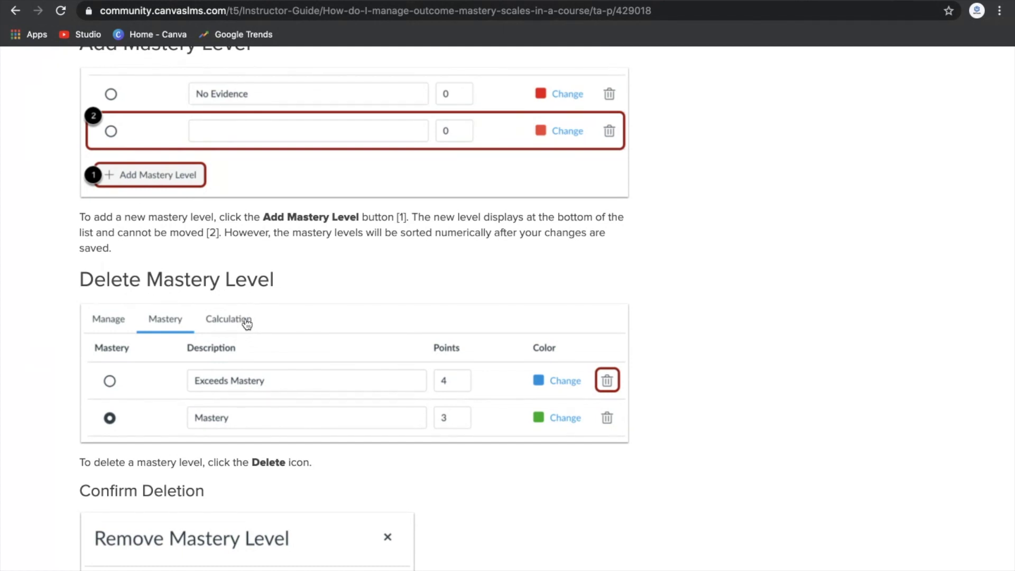
{"action": "scroll", "coordinate": [246, 323], "scroll_direction": "down", "scroll_amount": 11}
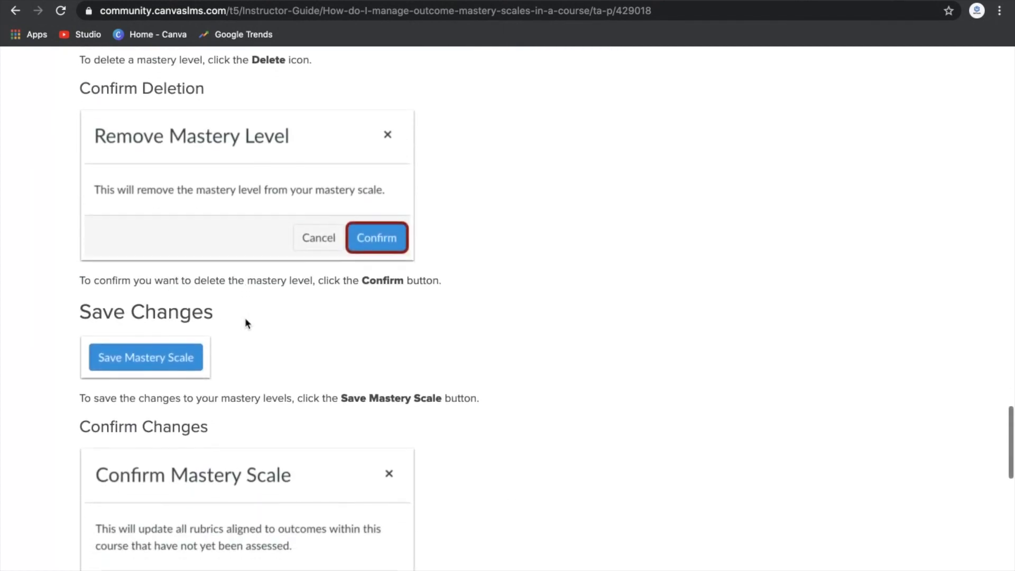
{"action": "scroll", "coordinate": [245, 317], "scroll_direction": "down", "scroll_amount": 3}
{"action": "scroll", "coordinate": [245, 317], "scroll_direction": "up", "scroll_amount": 16}
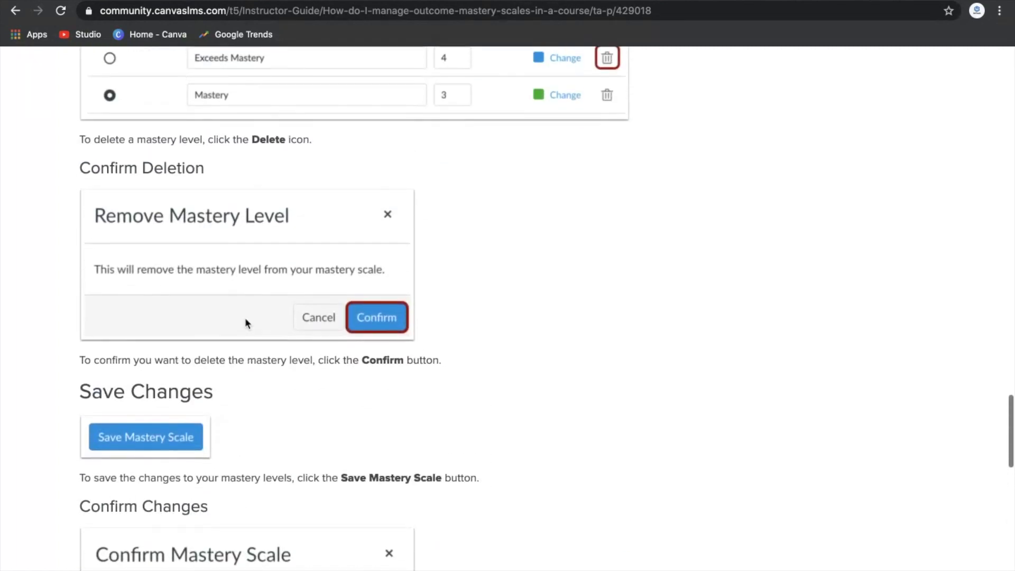